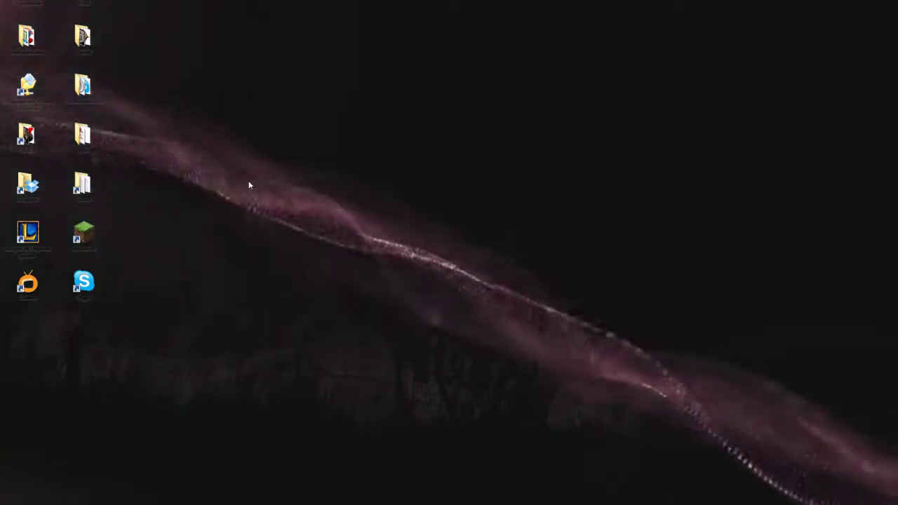
Set the Multiwave video from the Multiwave folder in Downloads as the desktop background and close the folder window
{"action": "key", "text": "super"}
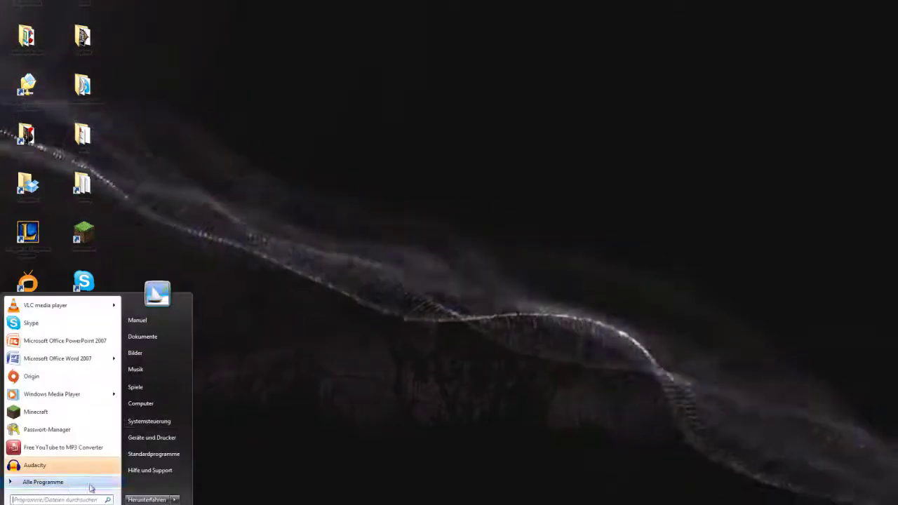
{"action": "key", "text": "alt+Tab"}
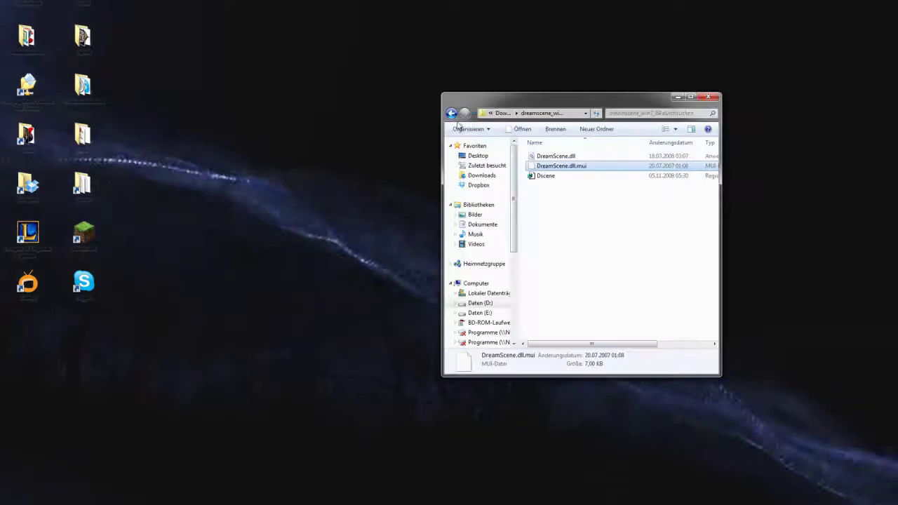
{"action": "left_click", "coordinate": [498, 113]}
{"action": "double_click", "coordinate": [614, 226]}
{"action": "right_click", "coordinate": [618, 177]}
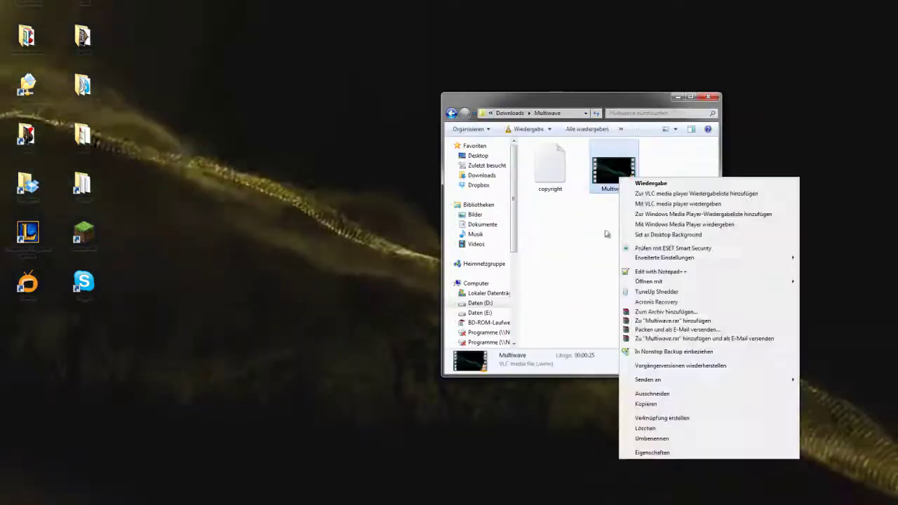
{"action": "left_click", "coordinate": [649, 235]}
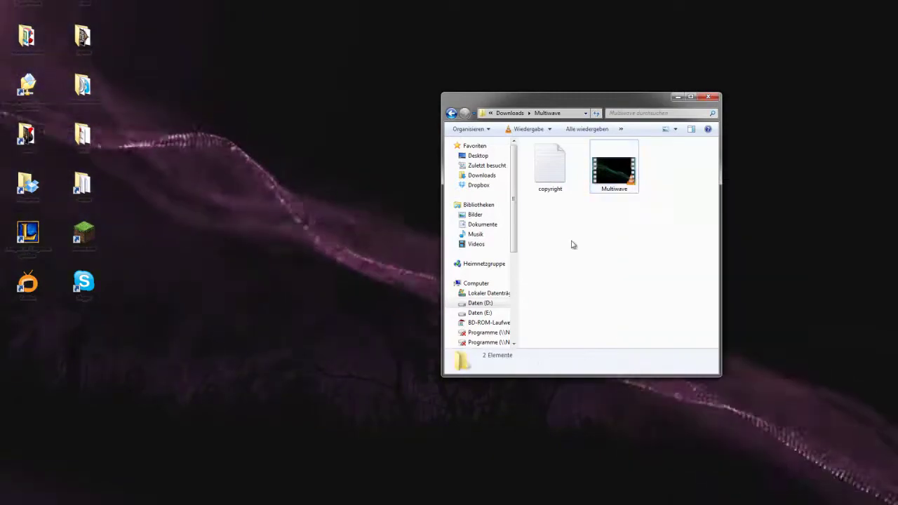
{"action": "left_click", "coordinate": [710, 98]}
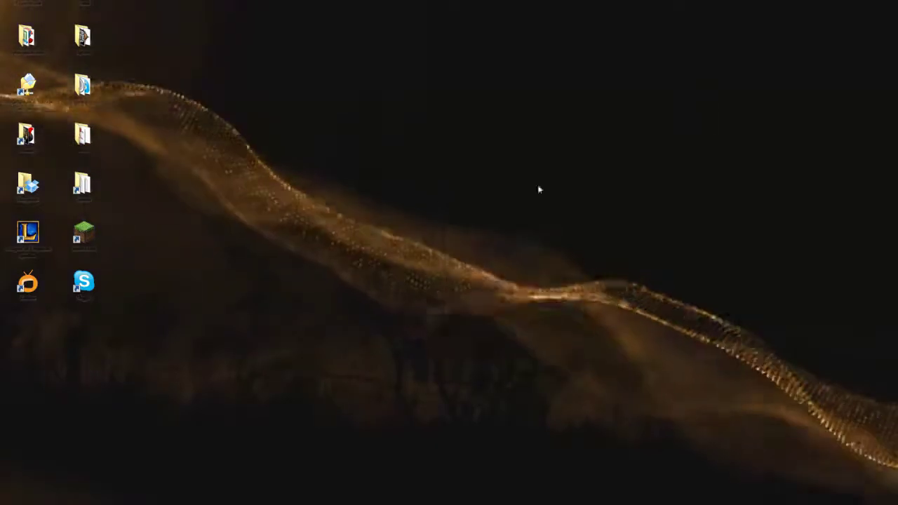
Switch to Chrome and open the bookmarked CHIP Online article on DreamScene for Windows 7 in a new tab, showing its download links
{"action": "key", "text": "alt+Tab"}
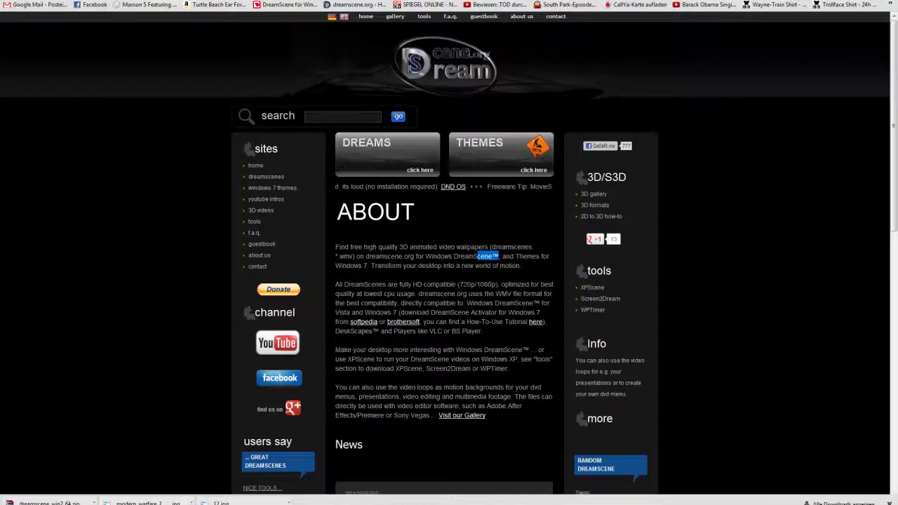
{"action": "key", "text": "ctrl+t"}
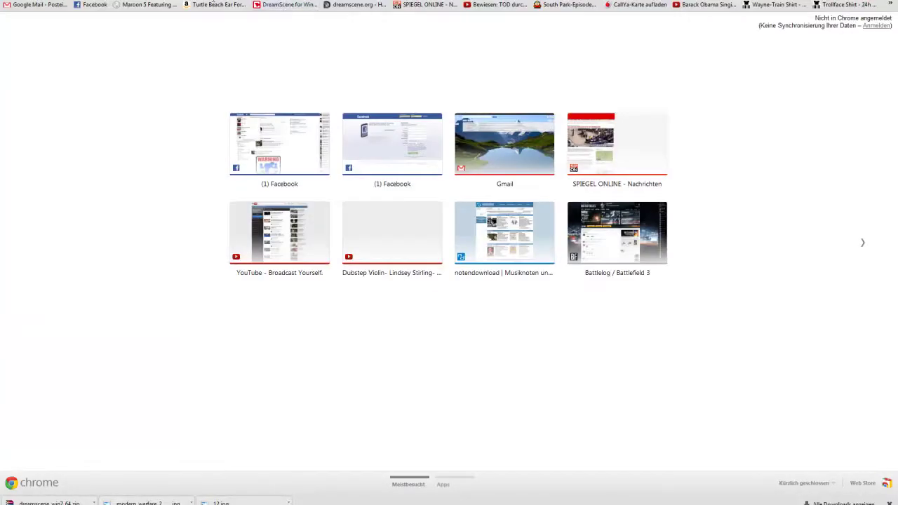
{"action": "left_click", "coordinate": [277, 6]}
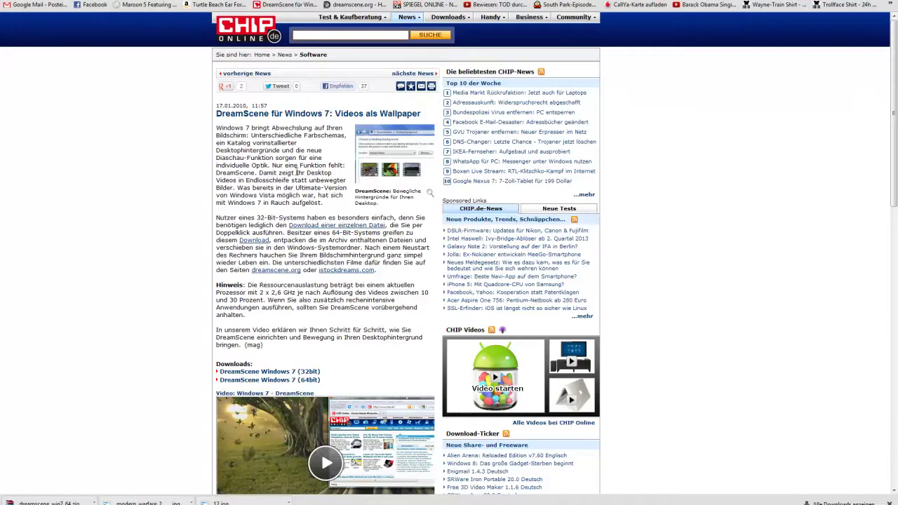
{"action": "scroll", "coordinate": [247, 142], "scroll_direction": "down", "scroll_amount": 3}
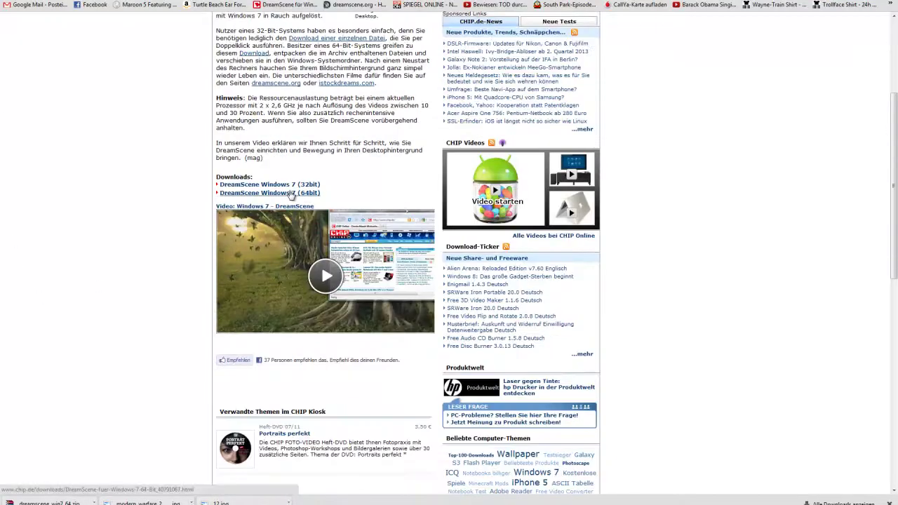
{"action": "left_click_drag", "start_coordinate": [224, 184], "coordinate": [312, 188]}
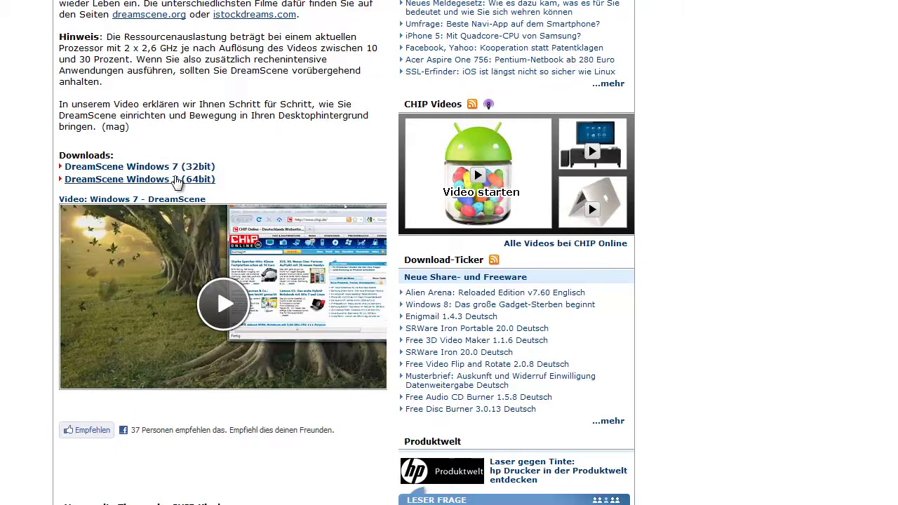
Download the 64-bit version of DreamScene for Windows 7 from the CHIP Online server
{"action": "left_click", "coordinate": [177, 181]}
{"action": "left_click", "coordinate": [331, 55]}
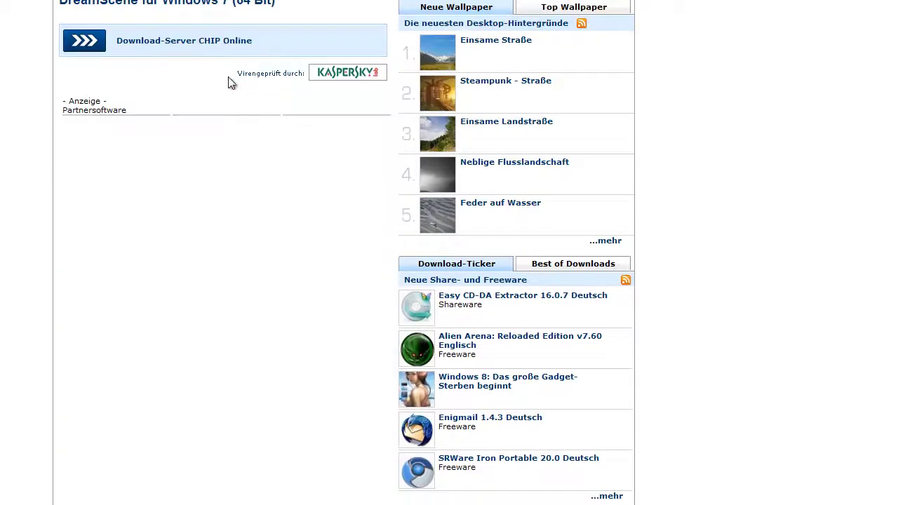
{"action": "left_click", "coordinate": [196, 54]}
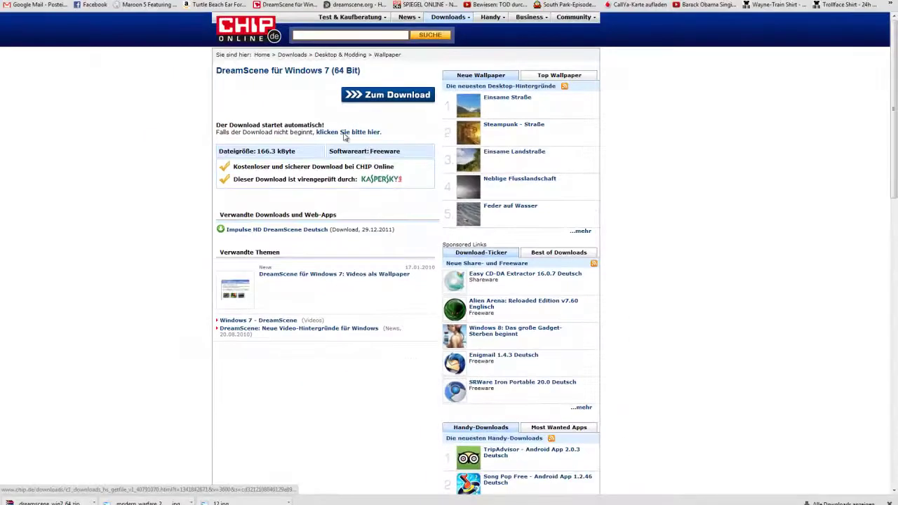
{"action": "left_click", "coordinate": [344, 133]}
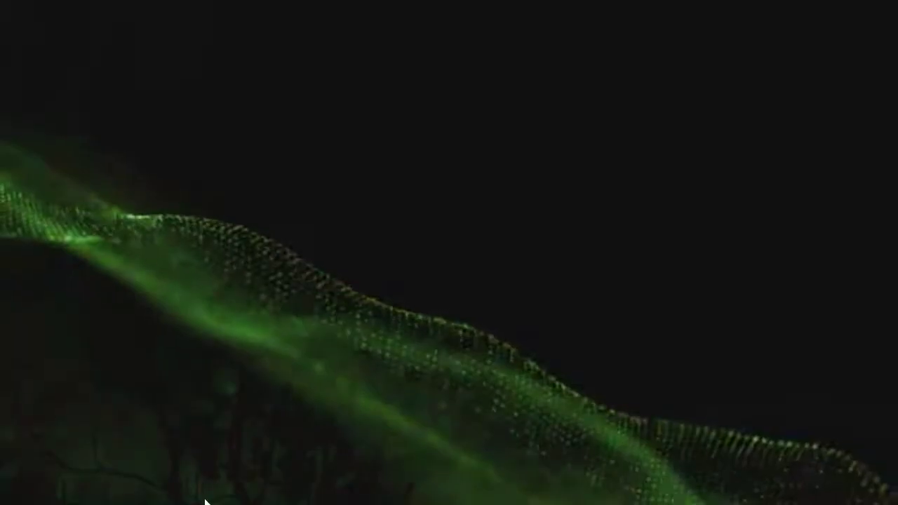
Switch to Windows Explorer and extract the dreamscene_win7_64 archive from Downloads on drive D: into a folder of the same name
{"action": "key", "text": "super+e"}
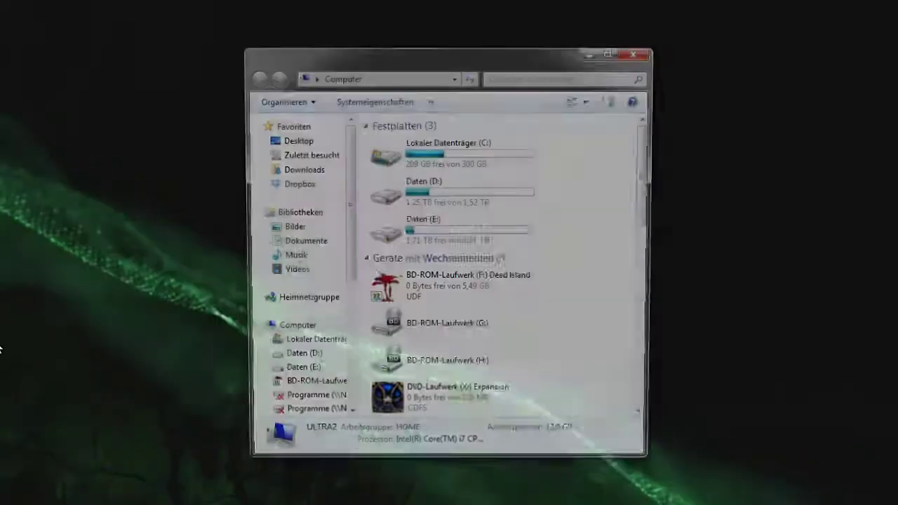
{"action": "double_click", "coordinate": [386, 180]}
{"action": "double_click", "coordinate": [397, 144]}
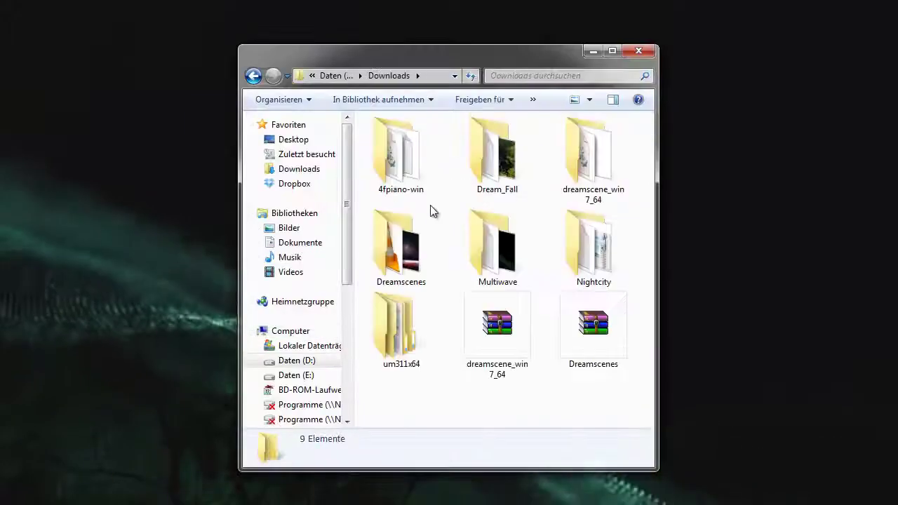
{"action": "left_click", "coordinate": [563, 353]}
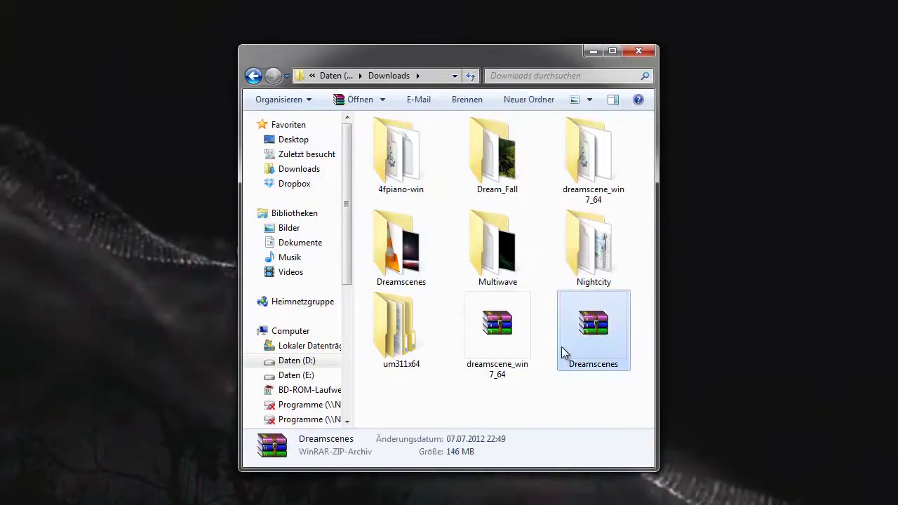
{"action": "left_click_drag", "start_coordinate": [590, 341], "coordinate": [575, 354]}
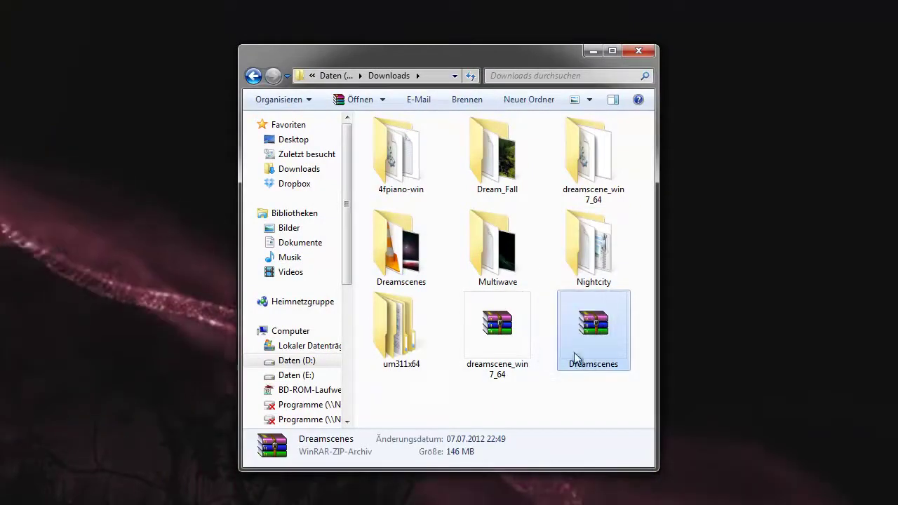
{"action": "left_click", "coordinate": [506, 363]}
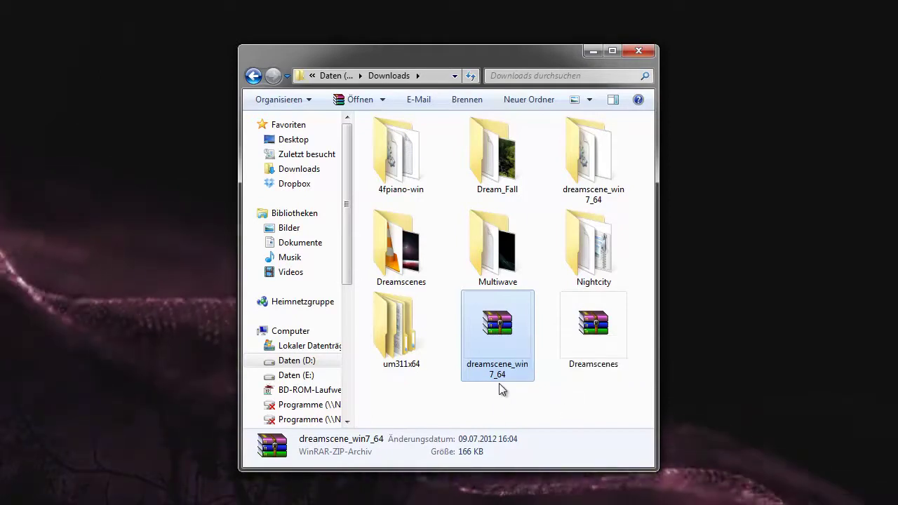
{"action": "right_click", "coordinate": [496, 350]}
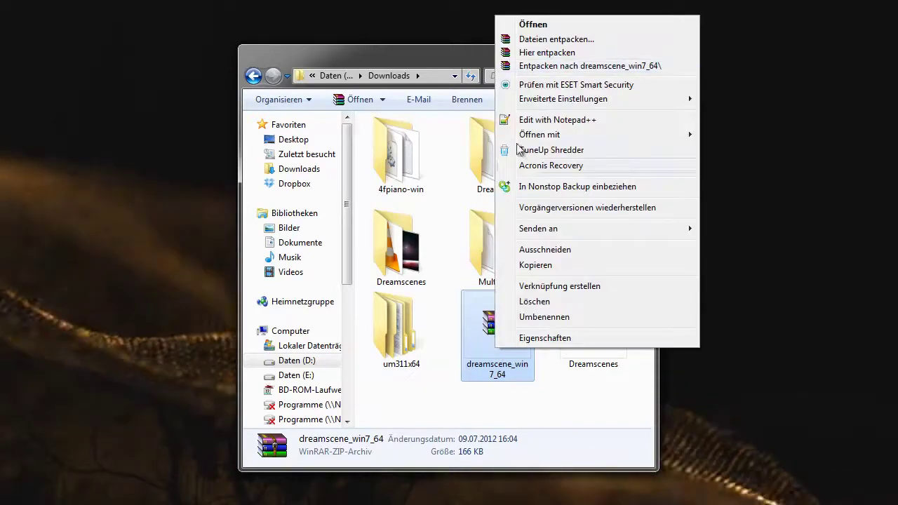
{"action": "left_click", "coordinate": [565, 67]}
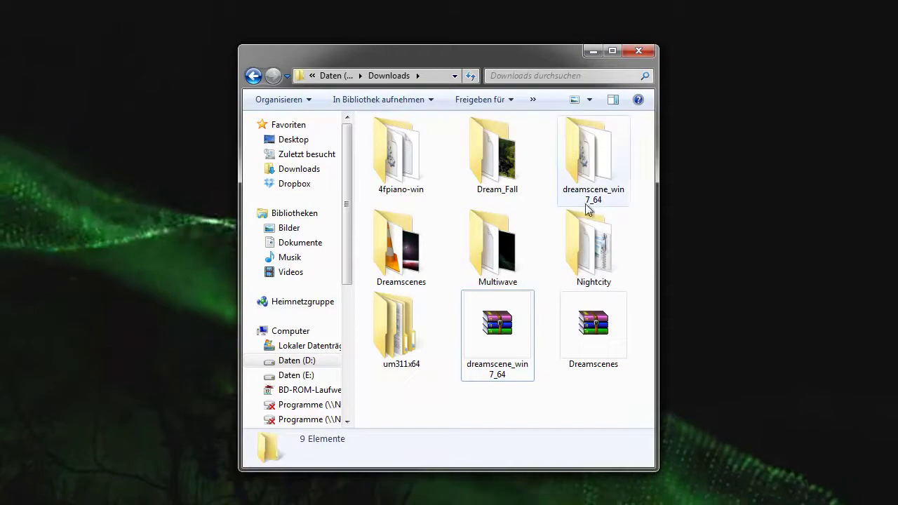
Open the extracted dreamscene_win7_64 folder and examine the DreamScene.dll, DreamScene.dll.mui and Dscene files
{"action": "double_click", "coordinate": [586, 167]}
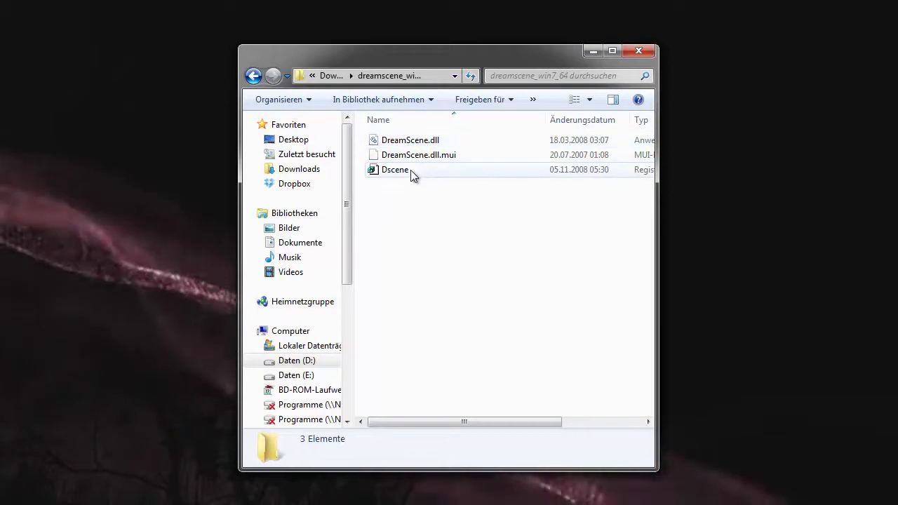
{"action": "left_click", "coordinate": [388, 143]}
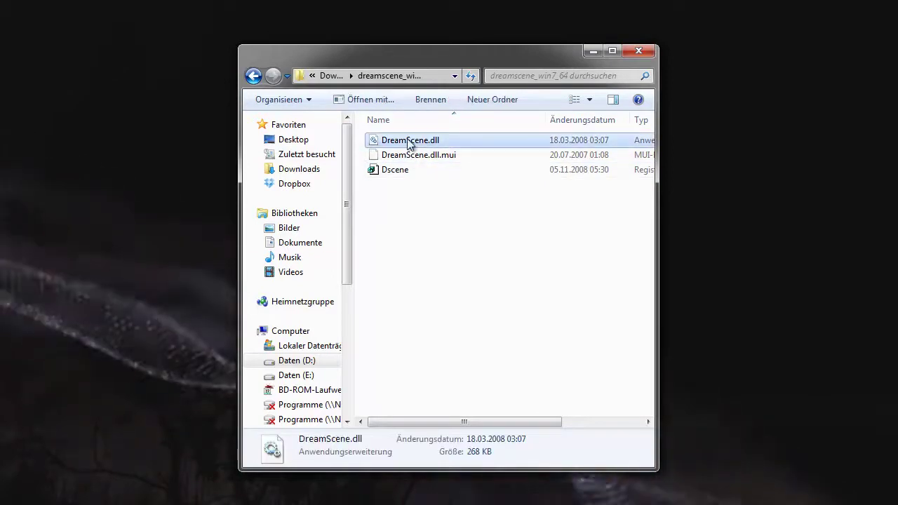
{"action": "mouse_move", "coordinate": [451, 142]}
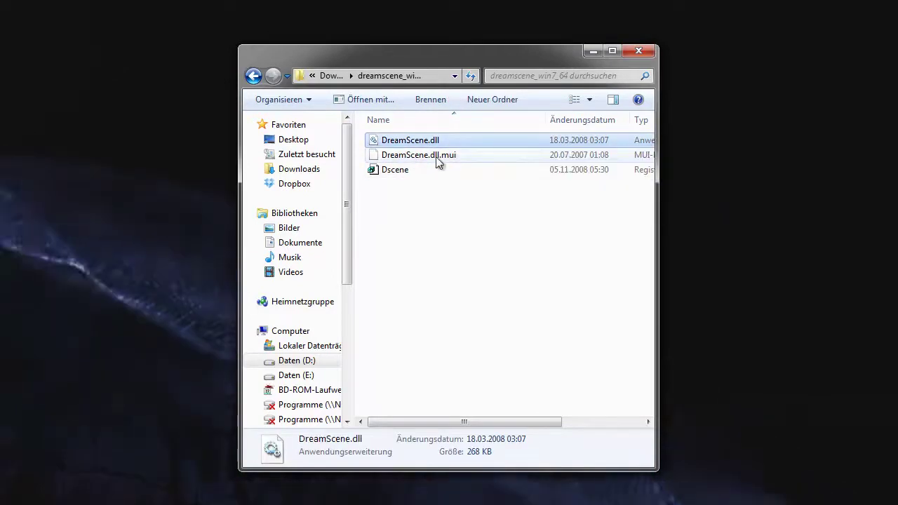
{"action": "mouse_move", "coordinate": [436, 157]}
{"action": "left_click", "coordinate": [394, 174]}
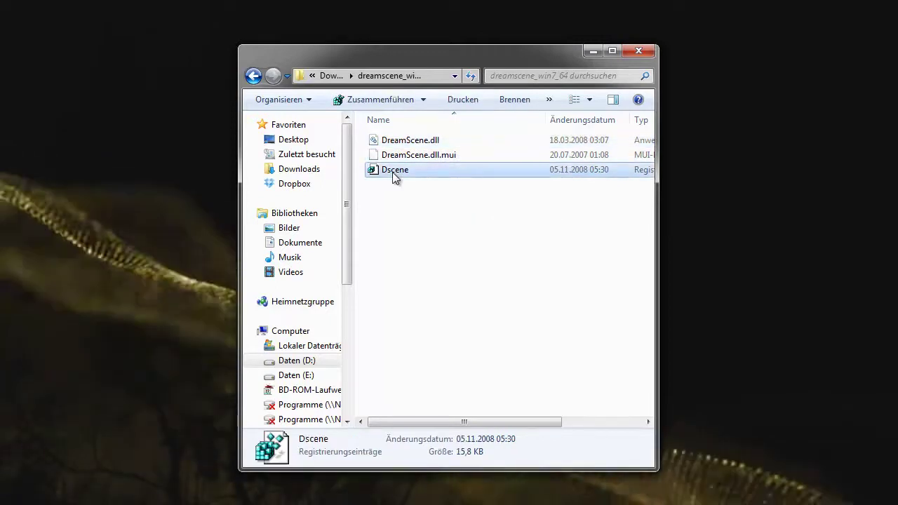
{"action": "left_click", "coordinate": [394, 174], "text": "ctrl"}
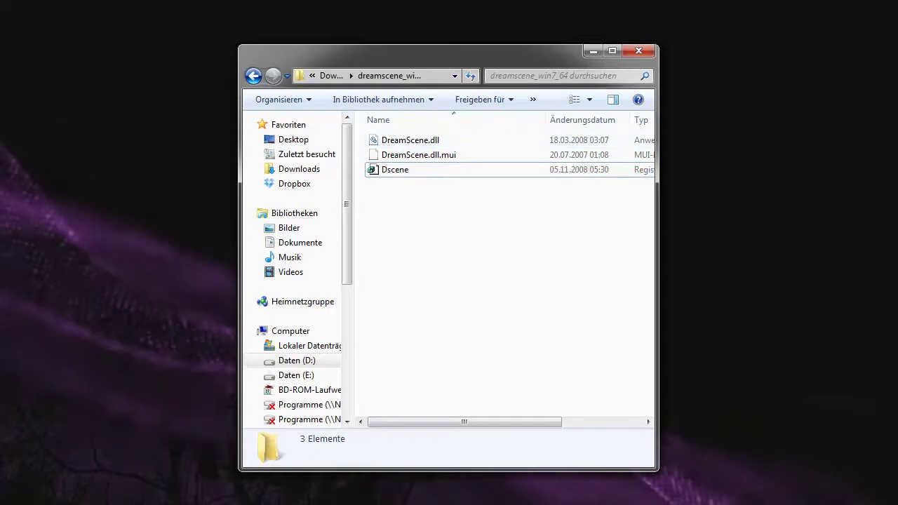
{"action": "left_click", "coordinate": [406, 135]}
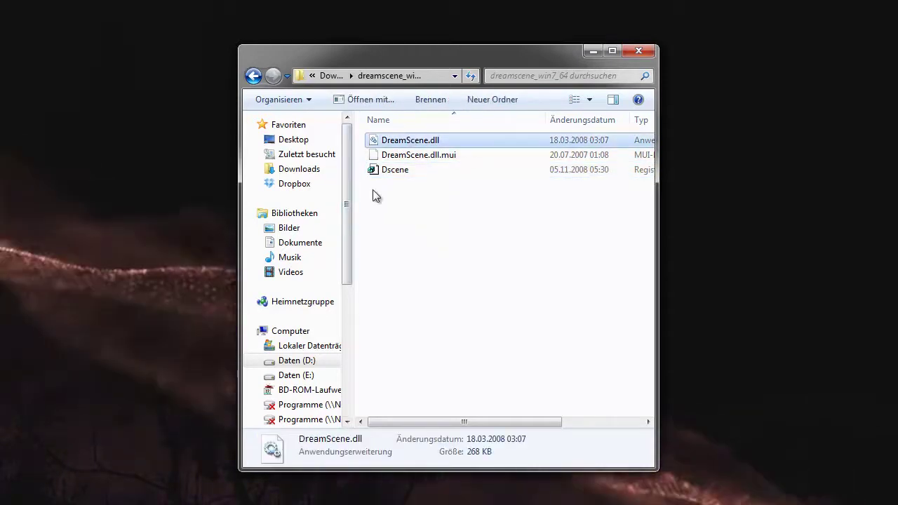
Locate the System32 folder inside Windows on drive C: and look through its subfolders
{"action": "left_click", "coordinate": [306, 77]}
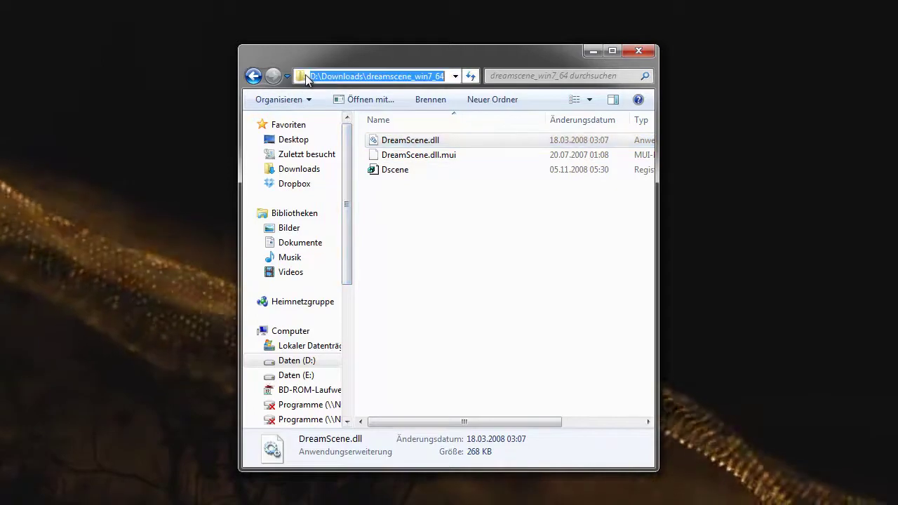
{"action": "left_click", "coordinate": [253, 76]}
{"action": "left_click", "coordinate": [253, 76]}
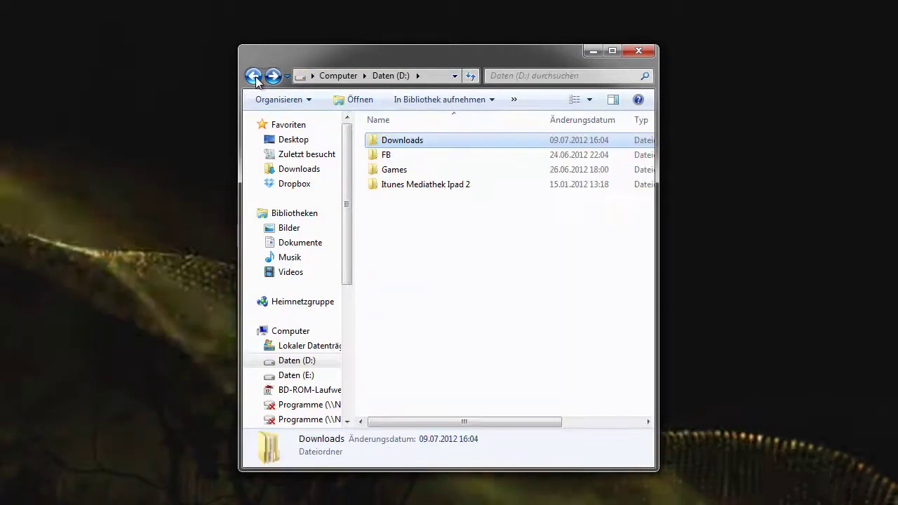
{"action": "left_click", "coordinate": [294, 346]}
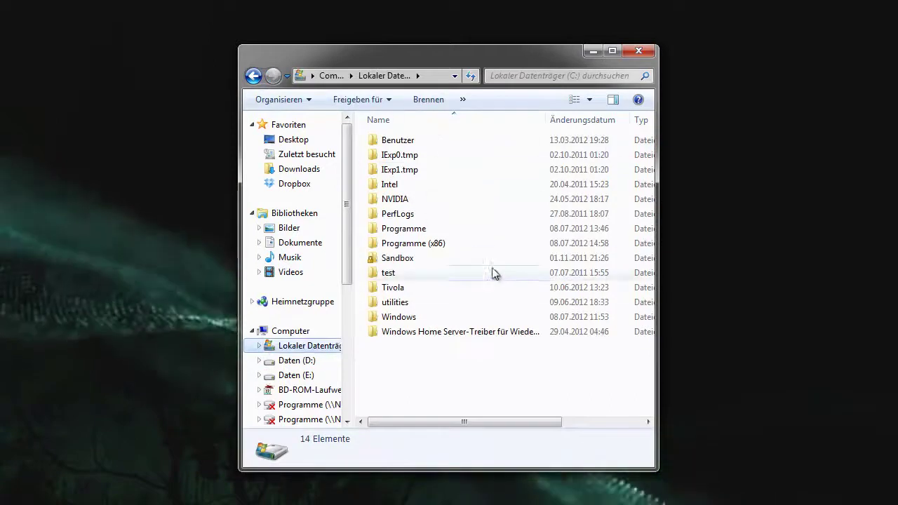
{"action": "double_click", "coordinate": [421, 317]}
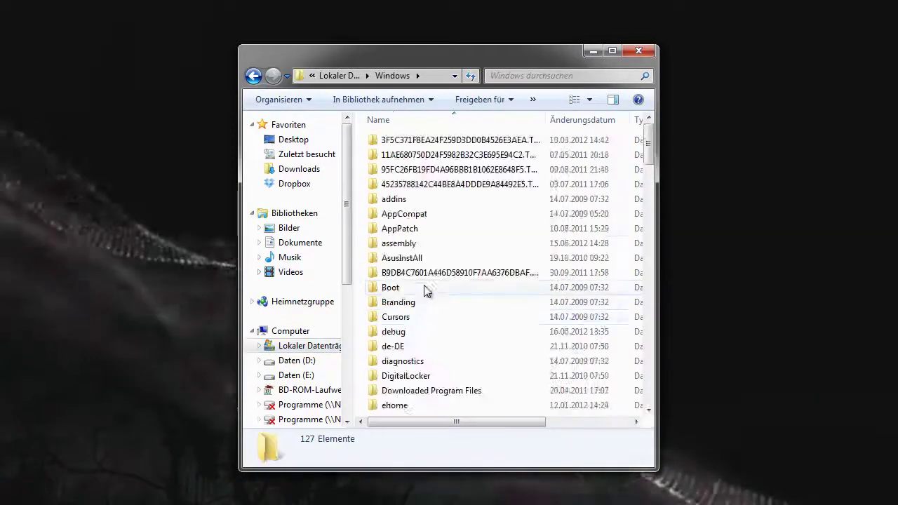
{"action": "scroll", "coordinate": [425, 292], "scroll_direction": "down", "scroll_amount": 13}
{"action": "scroll", "coordinate": [424, 290], "scroll_direction": "down", "scroll_amount": 6}
{"action": "scroll", "coordinate": [425, 293], "scroll_direction": "up", "scroll_amount": 3}
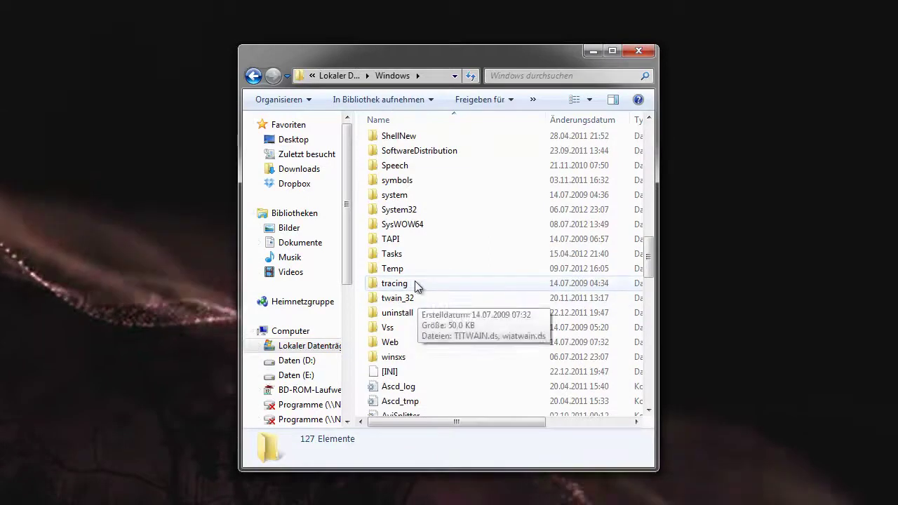
{"action": "double_click", "coordinate": [400, 210]}
{"action": "scroll", "coordinate": [417, 186], "scroll_direction": "down", "scroll_amount": 13}
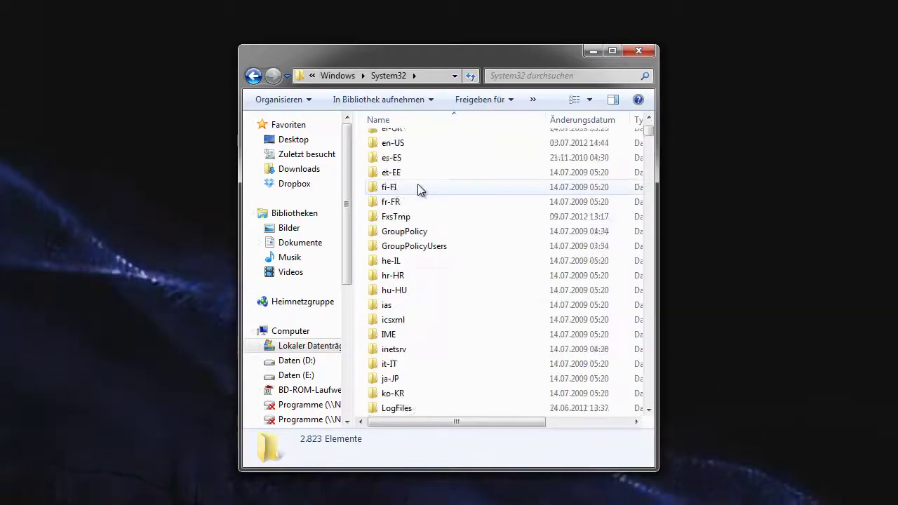
{"action": "scroll", "coordinate": [418, 188], "scroll_direction": "down", "scroll_amount": 13}
{"action": "scroll", "coordinate": [420, 189], "scroll_direction": "up", "scroll_amount": 13}
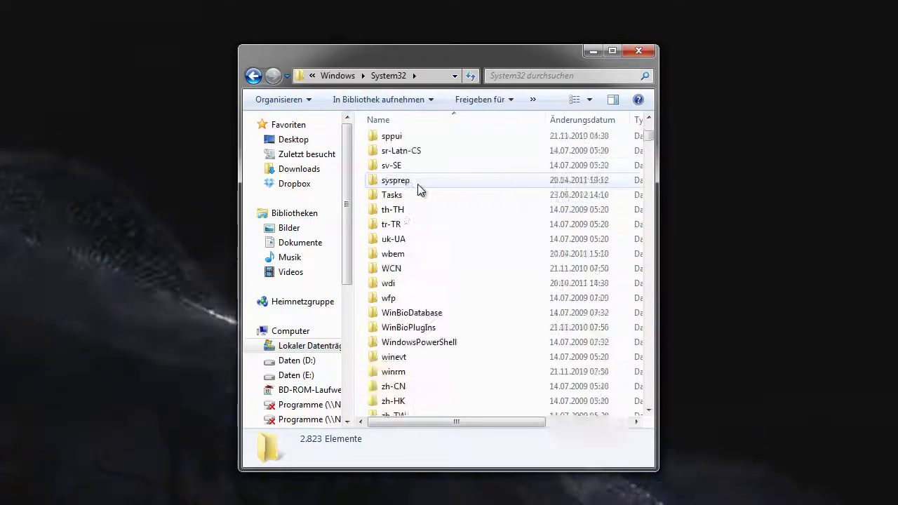
{"action": "scroll", "coordinate": [419, 189], "scroll_direction": "up", "scroll_amount": 8}
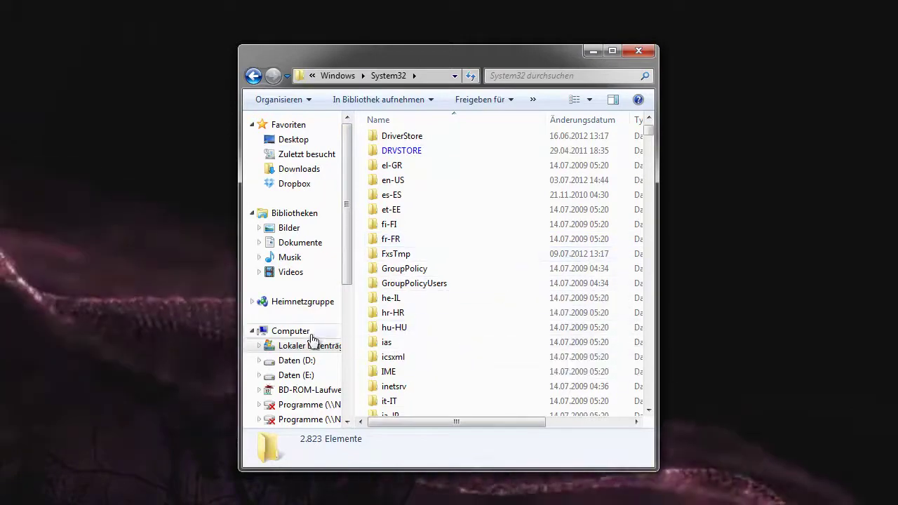
Open the dreamscene_win7_64 folder in Downloads on drive D: and select the DreamScene.dll.mui file
{"action": "left_click", "coordinate": [297, 360]}
{"action": "double_click", "coordinate": [410, 140]}
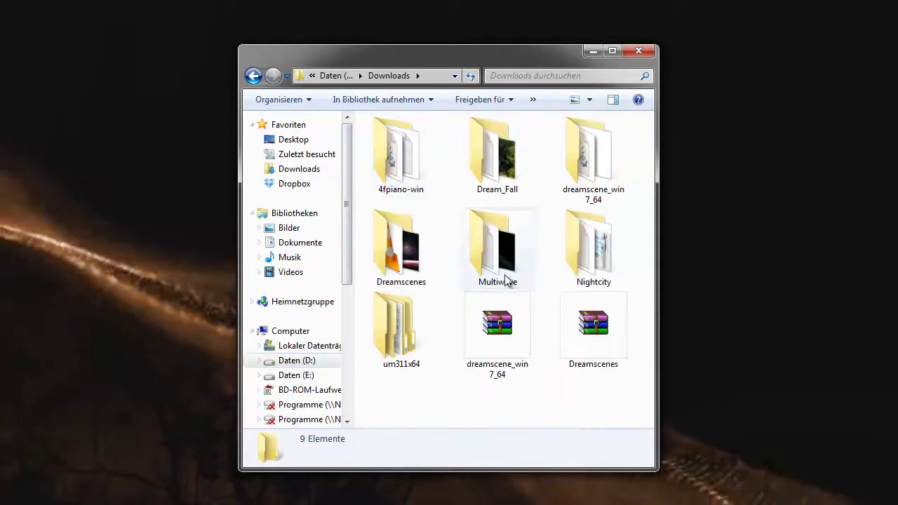
{"action": "double_click", "coordinate": [603, 155]}
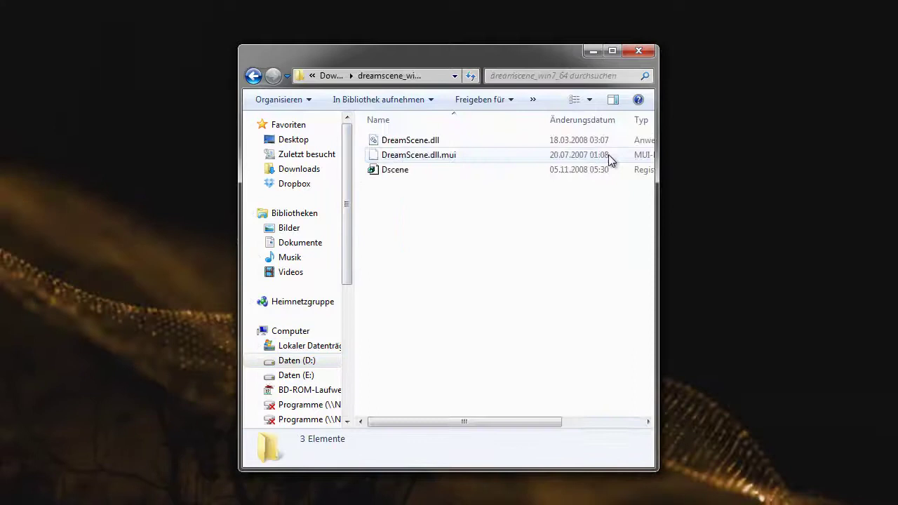
{"action": "left_click", "coordinate": [434, 155]}
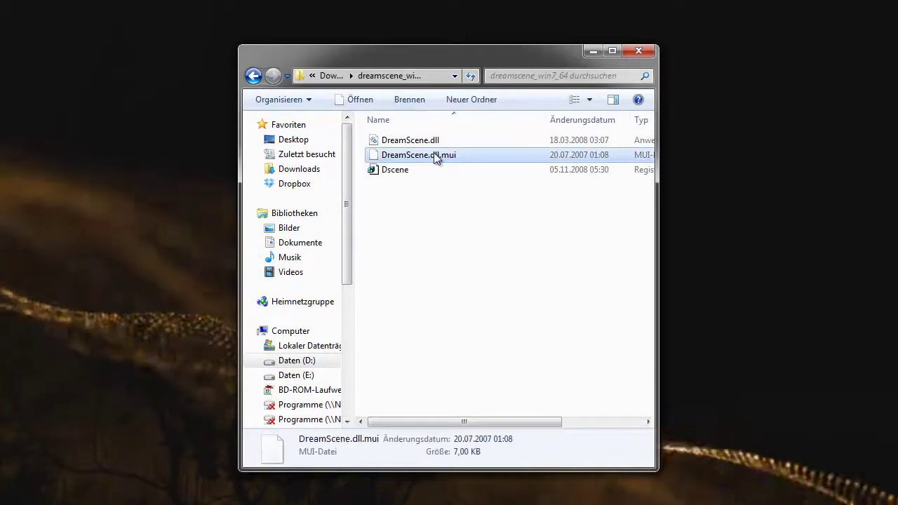
Return to the System32 folder inside Windows on drive C:
{"action": "left_click", "coordinate": [253, 82]}
{"action": "left_click", "coordinate": [253, 82]}
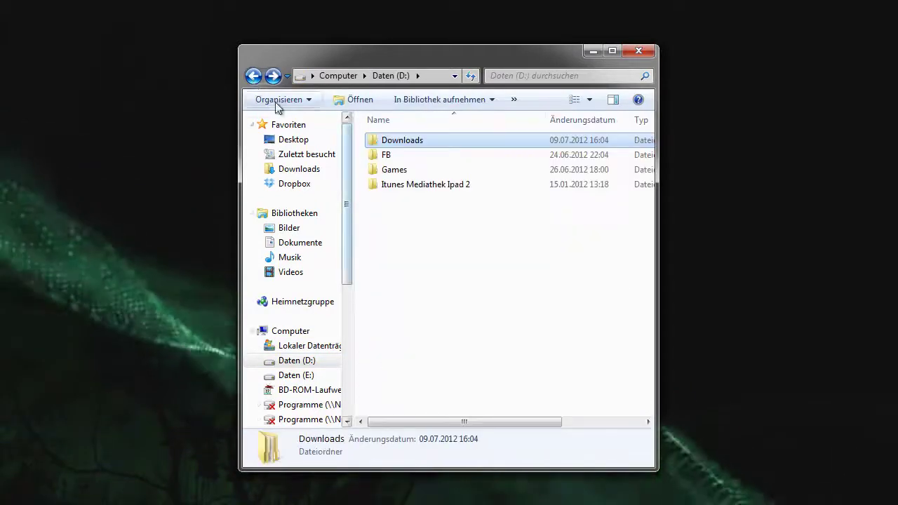
{"action": "left_click", "coordinate": [254, 81]}
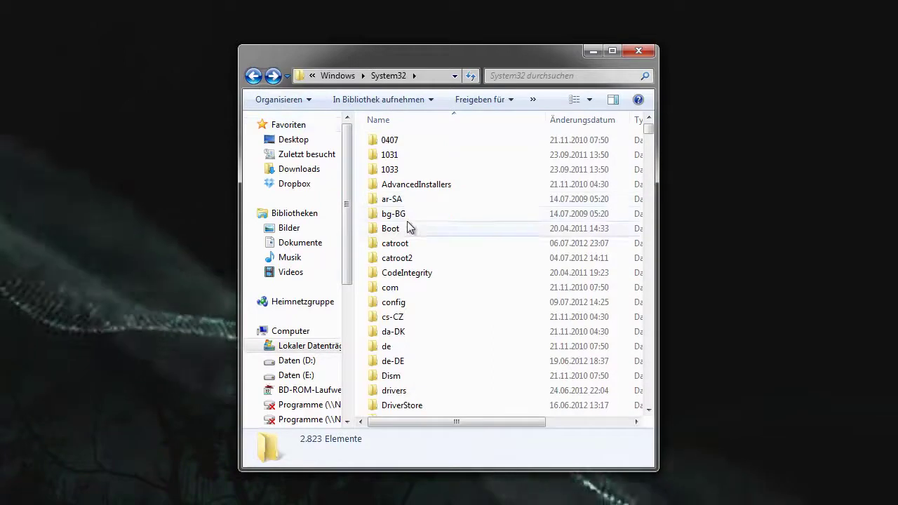
{"action": "left_click", "coordinate": [337, 75]}
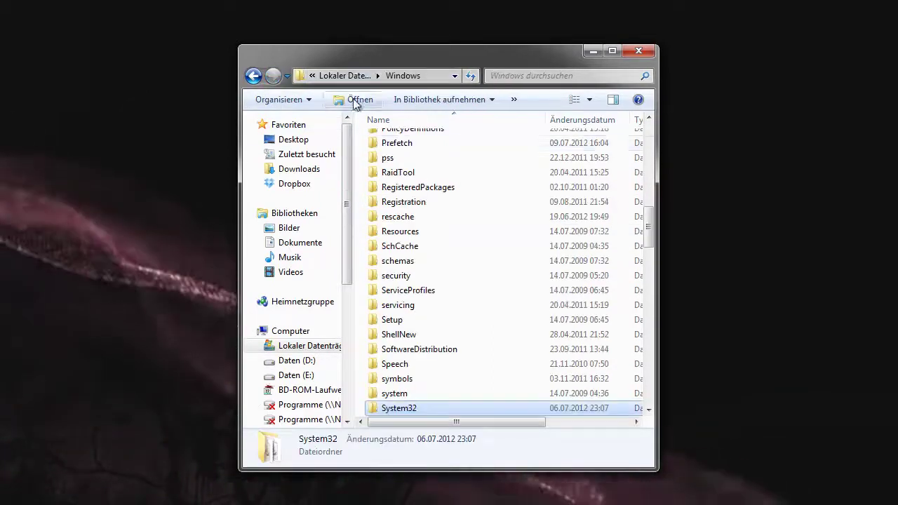
{"action": "scroll", "coordinate": [421, 232], "scroll_direction": "up", "scroll_amount": 7}
{"action": "scroll", "coordinate": [445, 258], "scroll_direction": "up", "scroll_amount": 3}
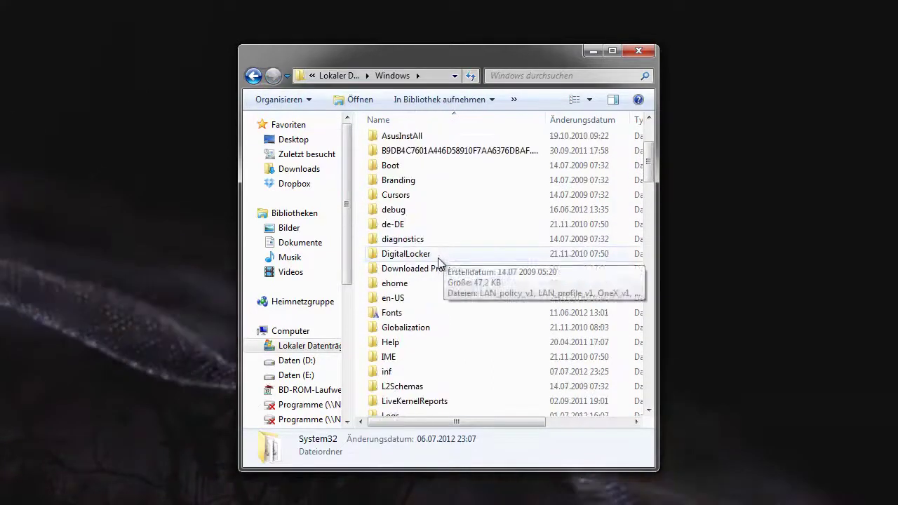
{"action": "double_click", "coordinate": [405, 297]}
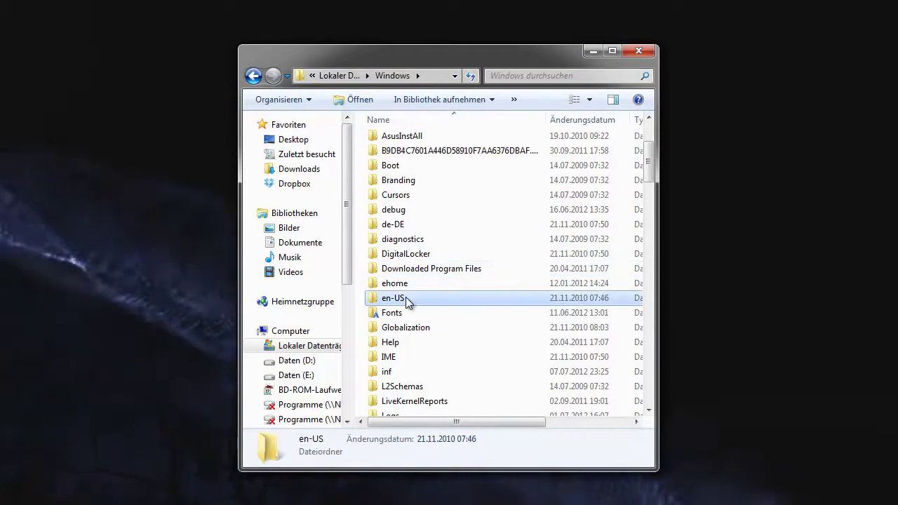
{"action": "left_click", "coordinate": [257, 80]}
{"action": "scroll", "coordinate": [489, 249], "scroll_direction": "down", "scroll_amount": 12}
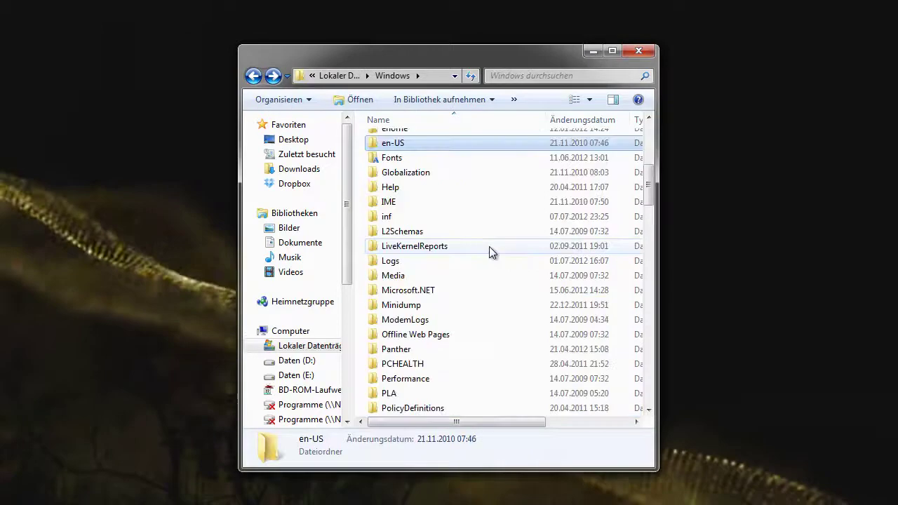
{"action": "scroll", "coordinate": [489, 249], "scroll_direction": "down", "scroll_amount": 3}
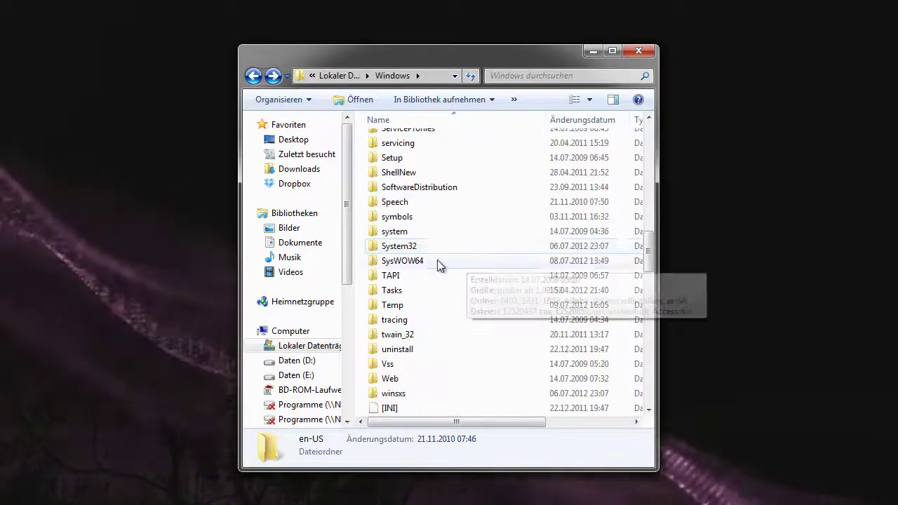
{"action": "double_click", "coordinate": [414, 245]}
Open the en-US subfolder of System32, look through its files and select DreamScene.dll.mui
{"action": "scroll", "coordinate": [414, 249], "scroll_direction": "down", "scroll_amount": 6}
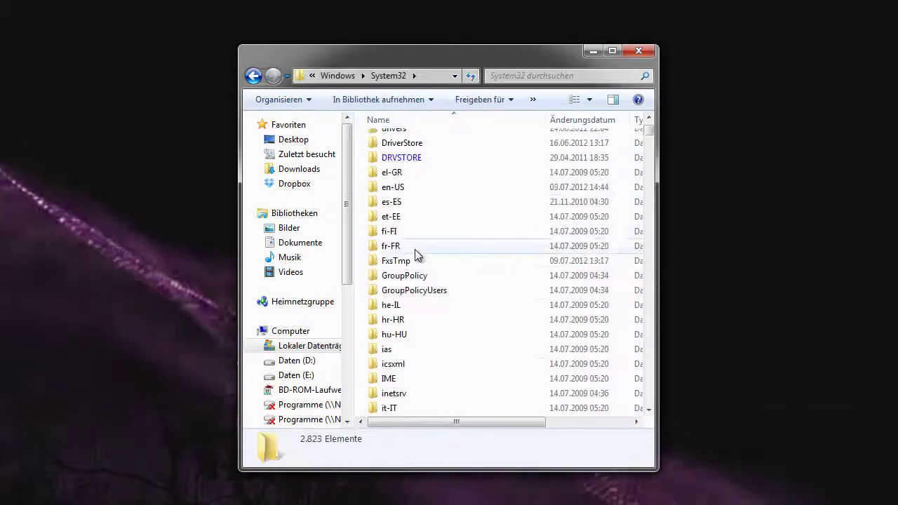
{"action": "left_click", "coordinate": [397, 193]}
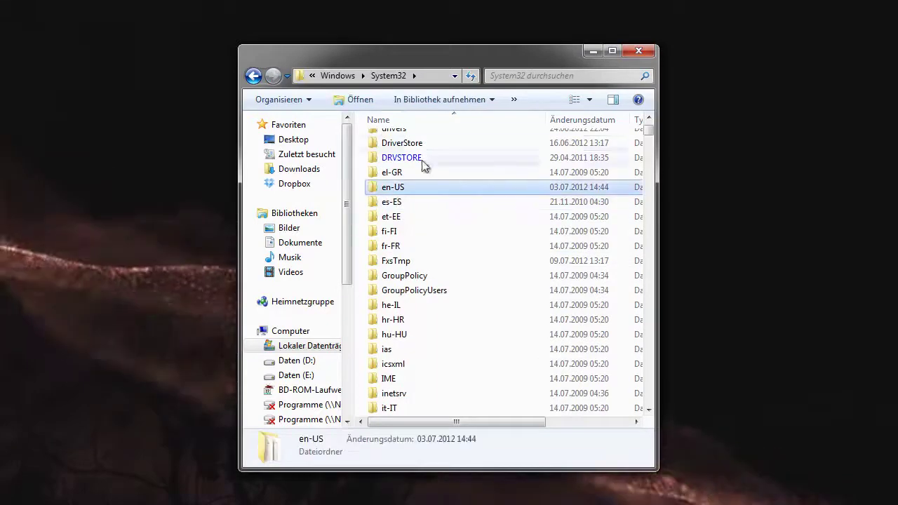
{"action": "double_click", "coordinate": [387, 193]}
{"action": "scroll", "coordinate": [389, 196], "scroll_direction": "down", "scroll_amount": 7}
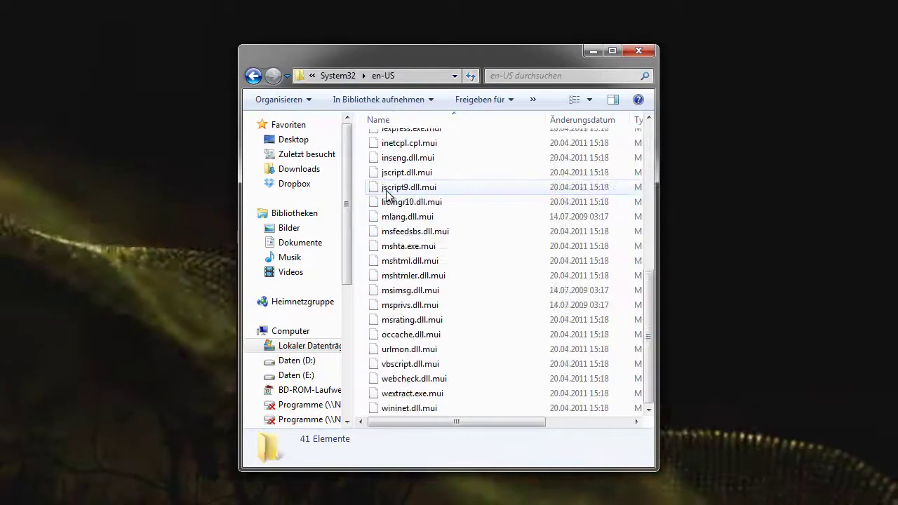
{"action": "scroll", "coordinate": [415, 234], "scroll_direction": "up", "scroll_amount": 7}
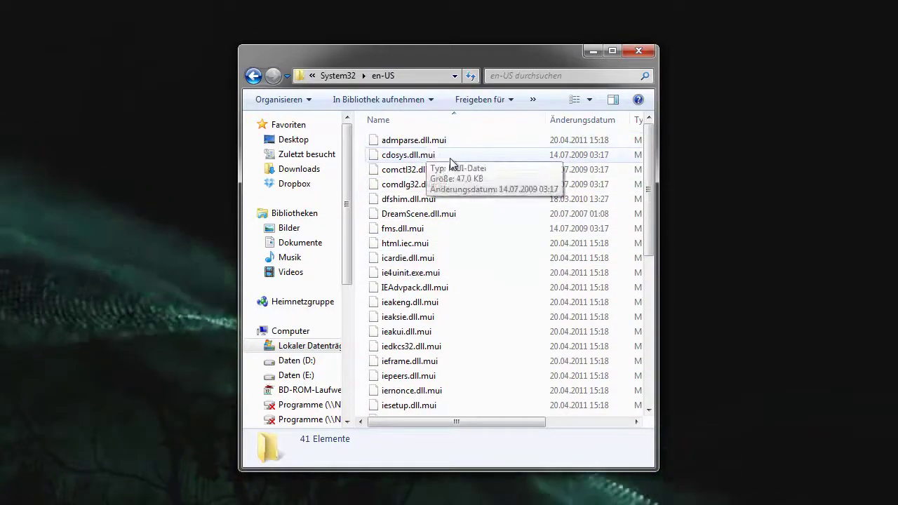
{"action": "scroll", "coordinate": [428, 155], "scroll_direction": "down", "scroll_amount": 7}
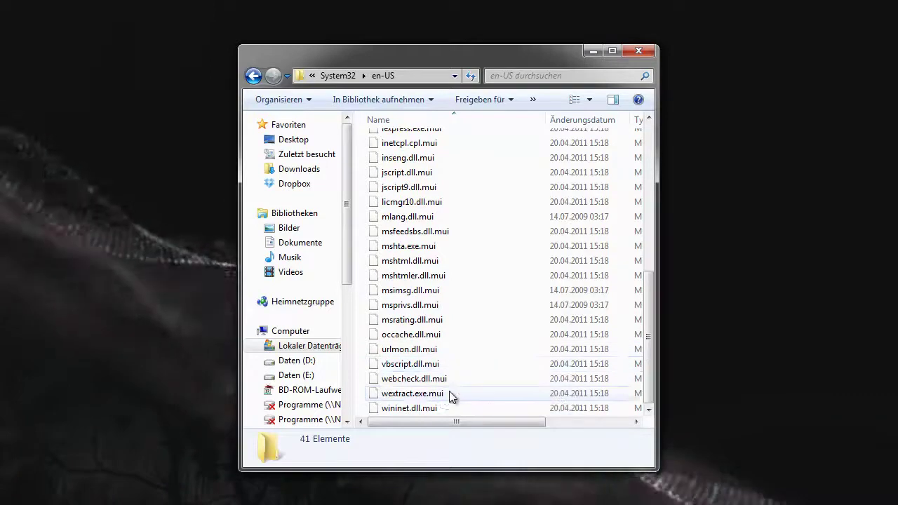
{"action": "scroll", "coordinate": [449, 390], "scroll_direction": "up", "scroll_amount": 7}
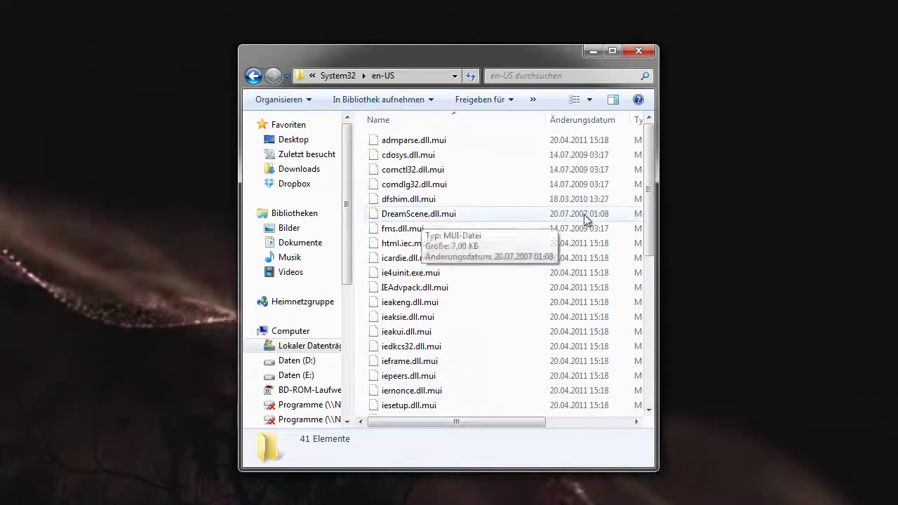
{"action": "left_click", "coordinate": [419, 217]}
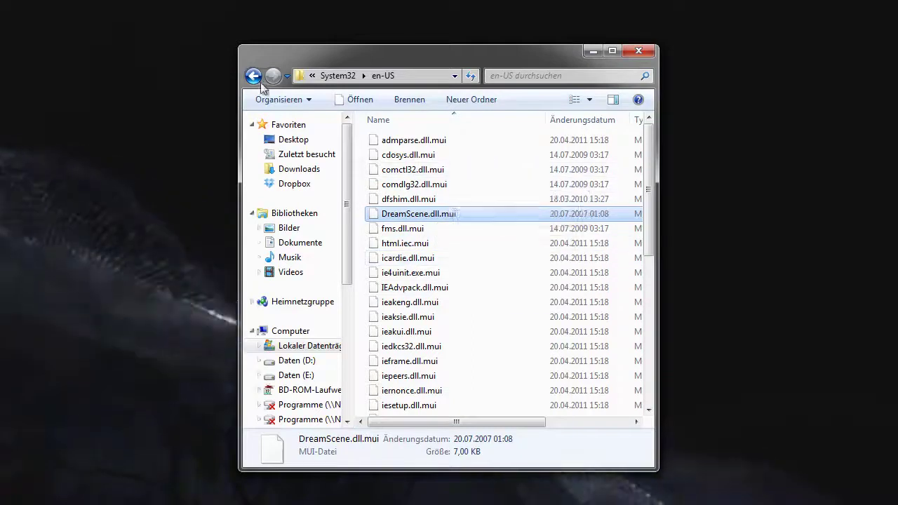
Go back to the dreamscene_win7_64 folder in Downloads on drive D:, select the Dscene registry file, and close the window
{"action": "key", "text": "BackSpace"}
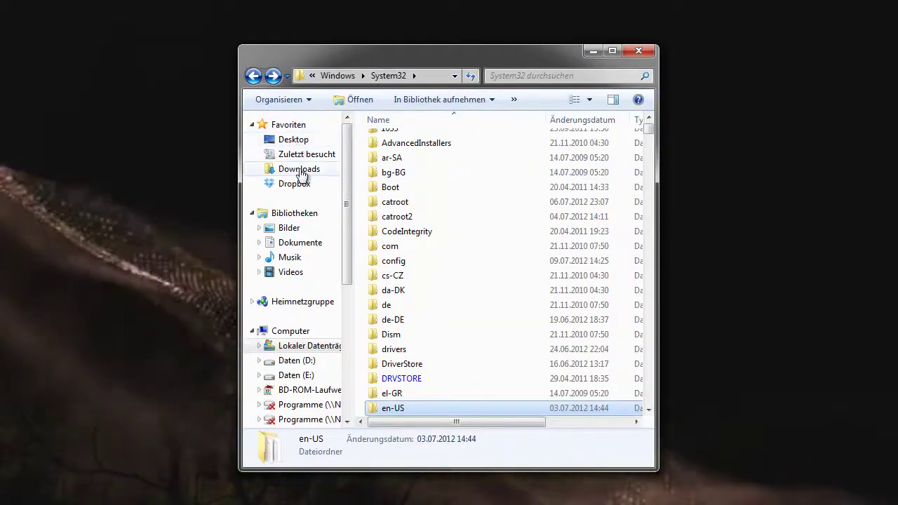
{"action": "left_click", "coordinate": [297, 360]}
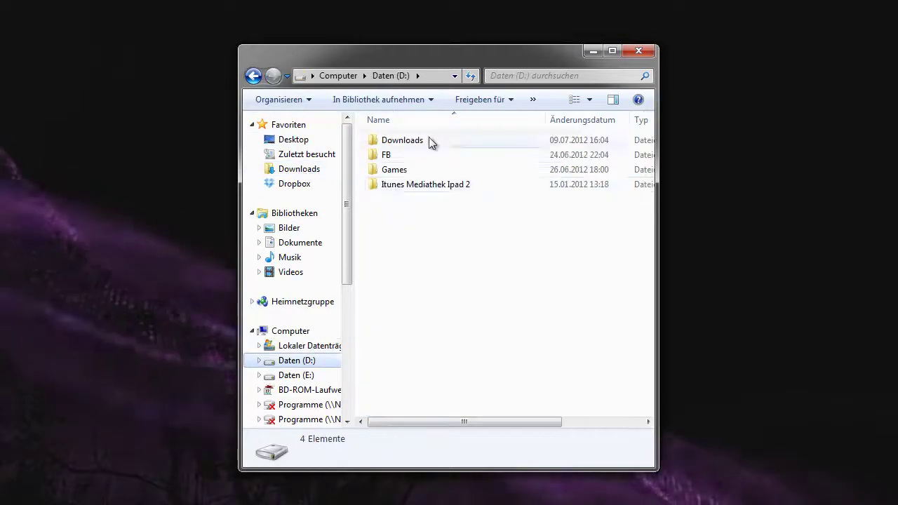
{"action": "double_click", "coordinate": [431, 142]}
{"action": "double_click", "coordinate": [593, 148]}
{"action": "left_click", "coordinate": [426, 175]}
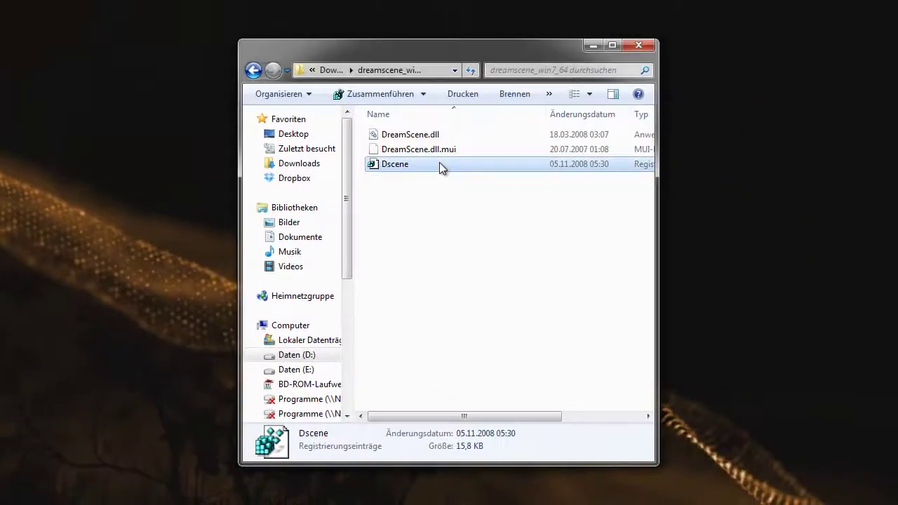
{"action": "left_click", "coordinate": [523, 281]}
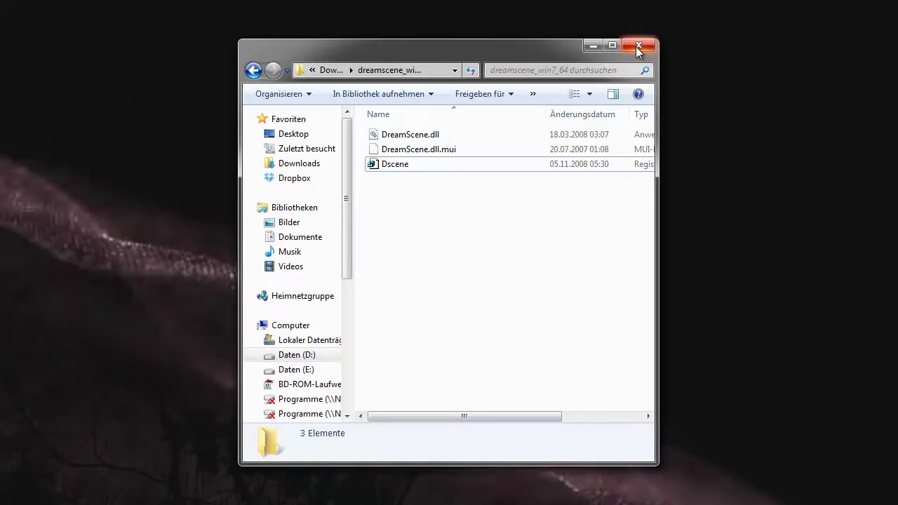
{"action": "left_click", "coordinate": [636, 47]}
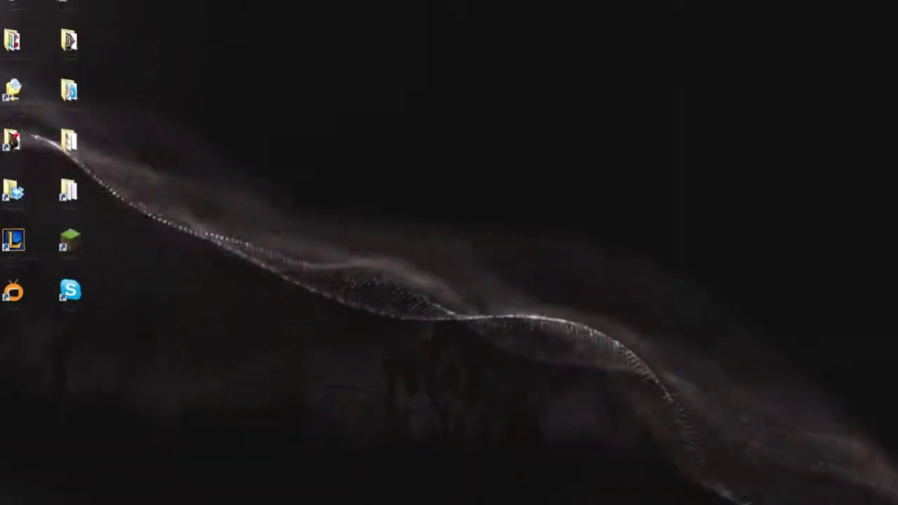
Switch to the browser and open the Computer category in the dreamscene.org gallery
{"action": "key", "text": "alt+Tab"}
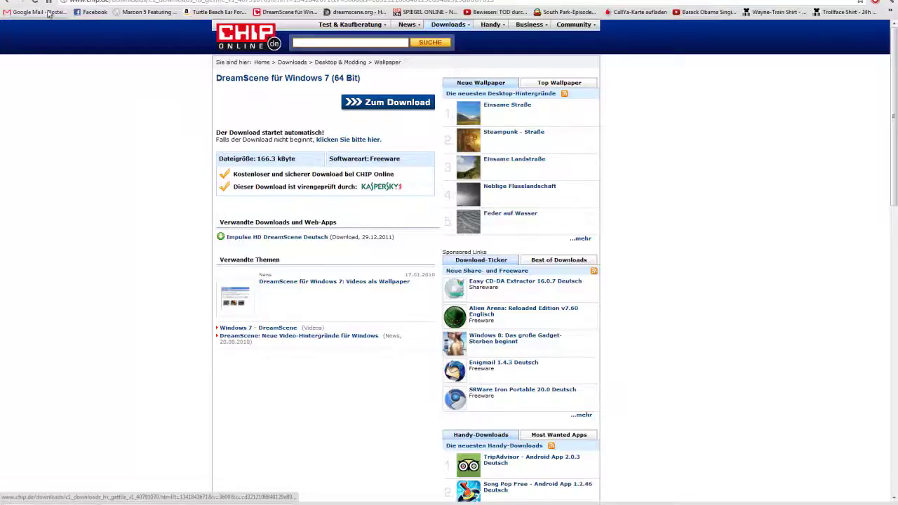
{"action": "key", "text": "ctrl+Tab"}
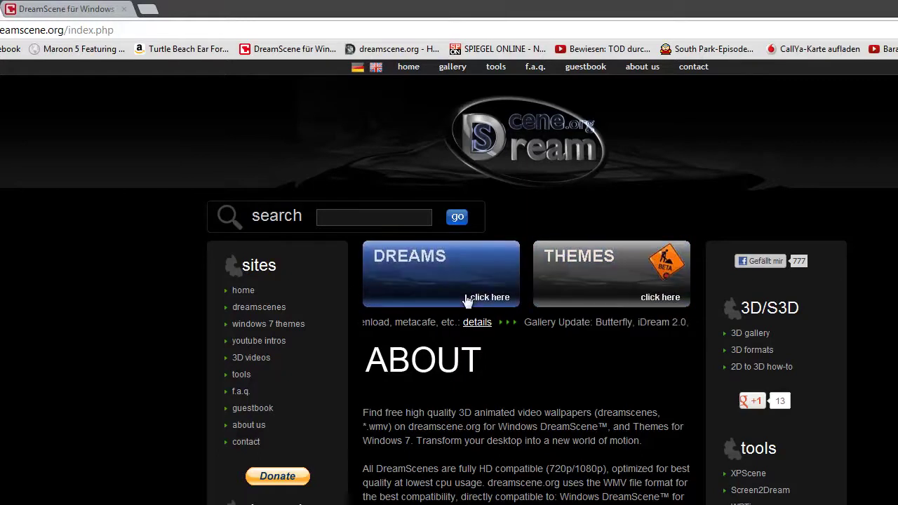
{"action": "scroll", "coordinate": [465, 298], "scroll_direction": "down", "scroll_amount": 6}
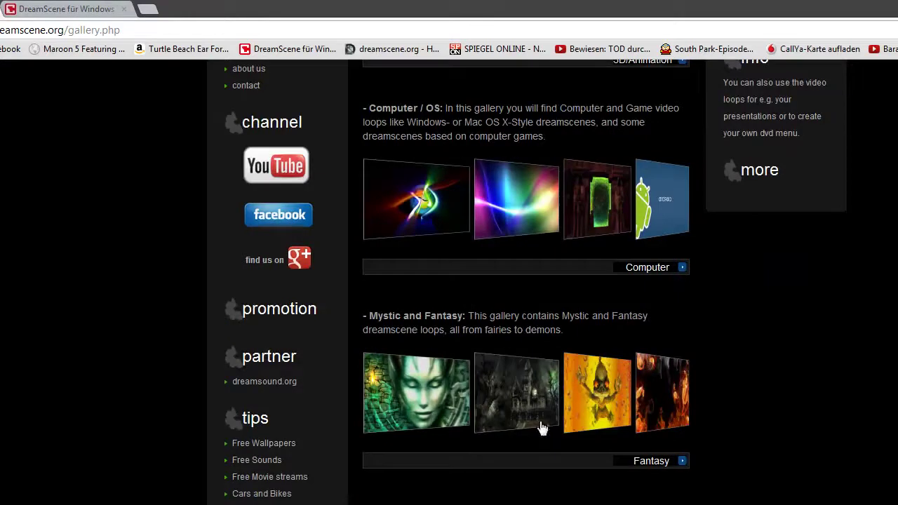
{"action": "left_click", "coordinate": [660, 269]}
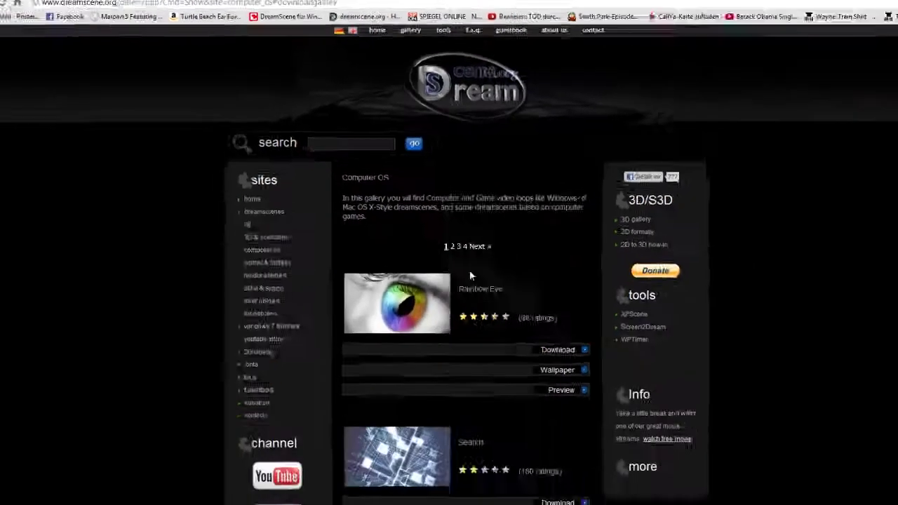
Preview the Rainbow Eye and Search dreamscenes, and view the download details for Search
{"action": "left_click", "coordinate": [525, 289]}
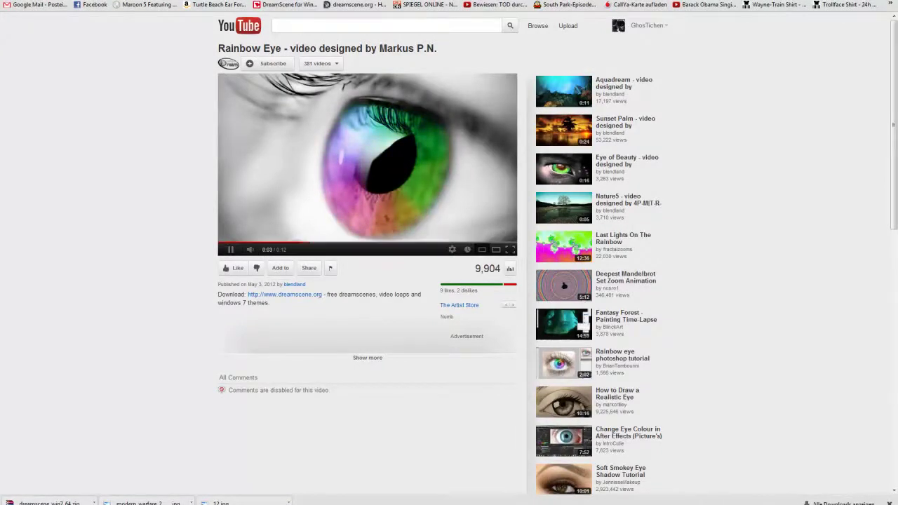
{"action": "key", "text": "alt+Left"}
{"action": "scroll", "coordinate": [453, 274], "scroll_direction": "down", "scroll_amount": 2}
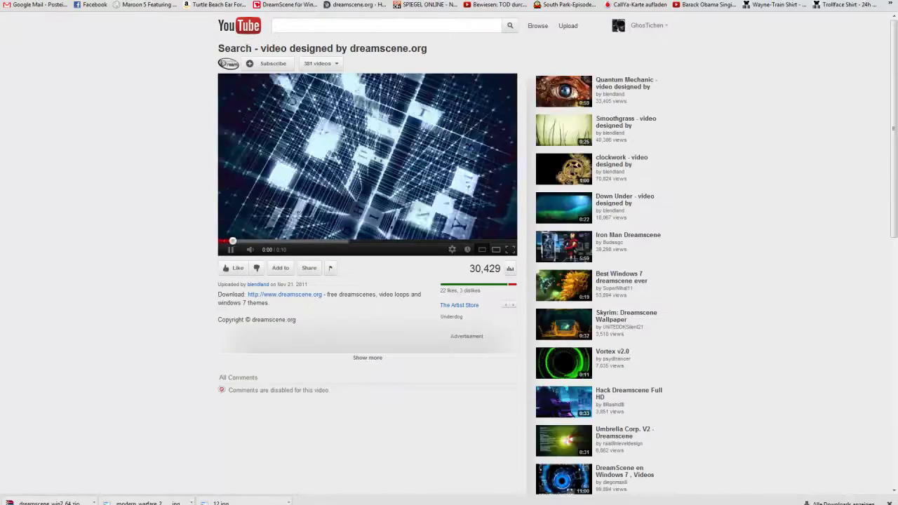
{"action": "key", "text": "alt+Left"}
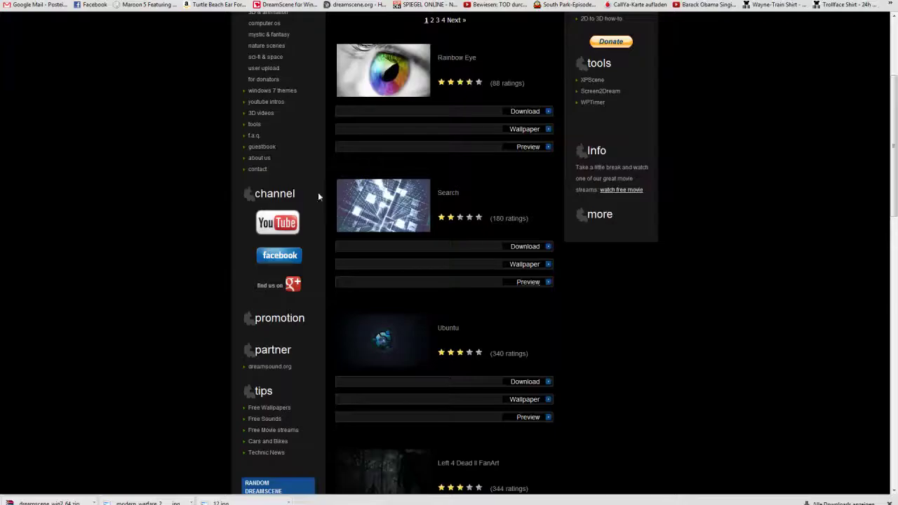
{"action": "left_click", "coordinate": [548, 247]}
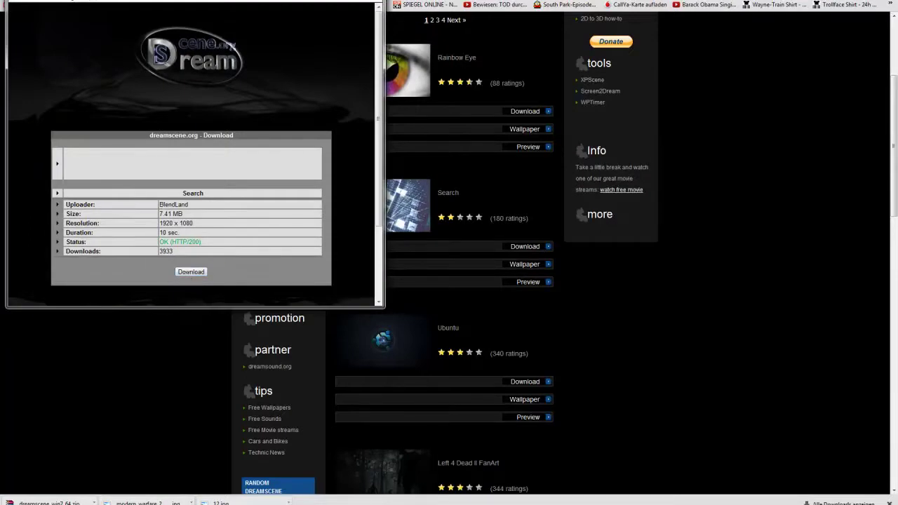
{"action": "key", "text": "alt+F4"}
Switch to Windows Explorer, open the Multiwave folder in Downloads on drive D:, and look at the options for the Multiwave video
{"action": "key", "text": "super+d"}
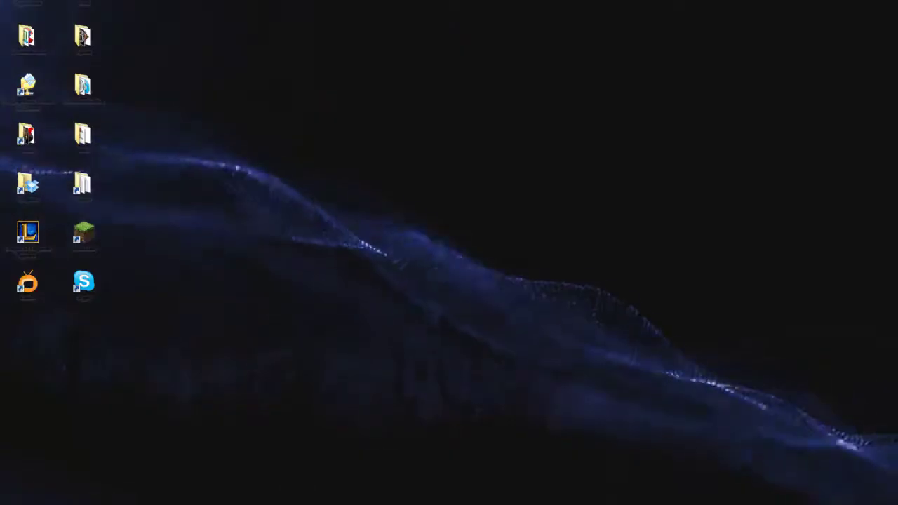
{"action": "key", "text": "super"}
{"action": "left_click", "coordinate": [142, 404]}
{"action": "double_click", "coordinate": [566, 199]}
{"action": "double_click", "coordinate": [539, 152]}
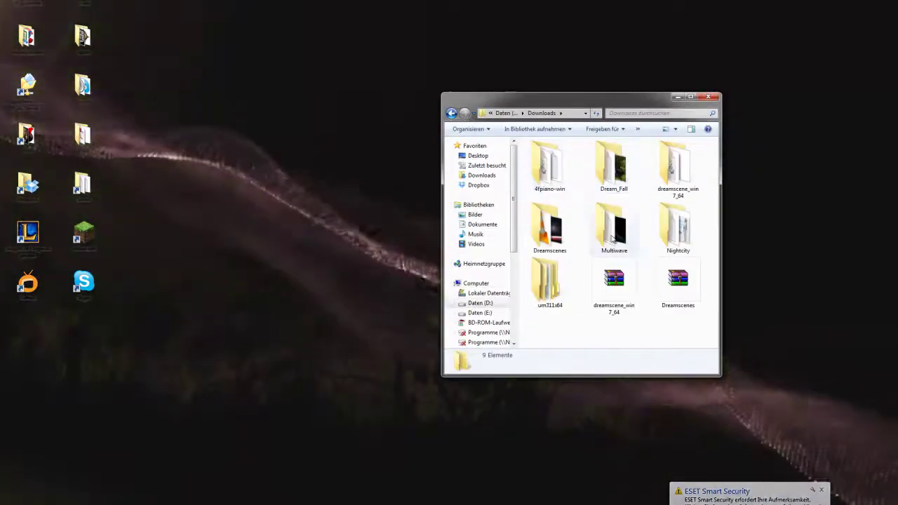
{"action": "double_click", "coordinate": [612, 238]}
{"action": "right_click", "coordinate": [602, 184]}
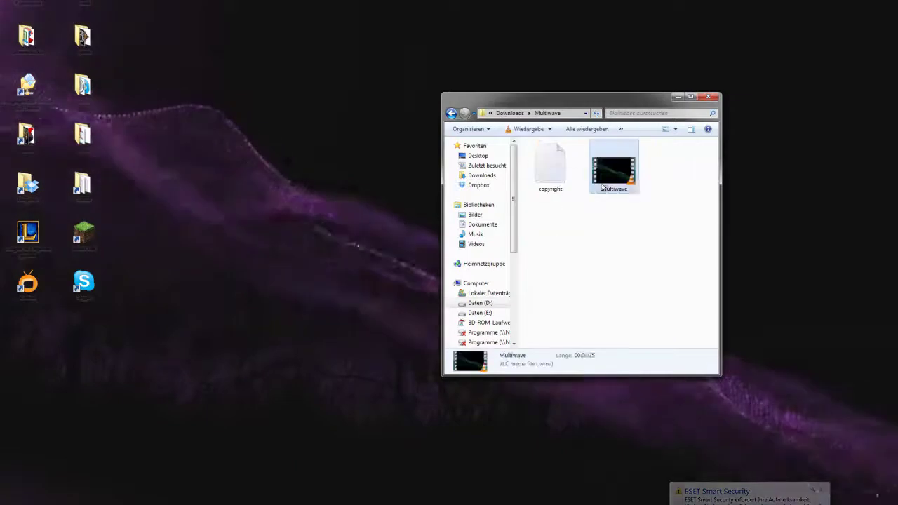
{"action": "left_click", "coordinate": [640, 241]}
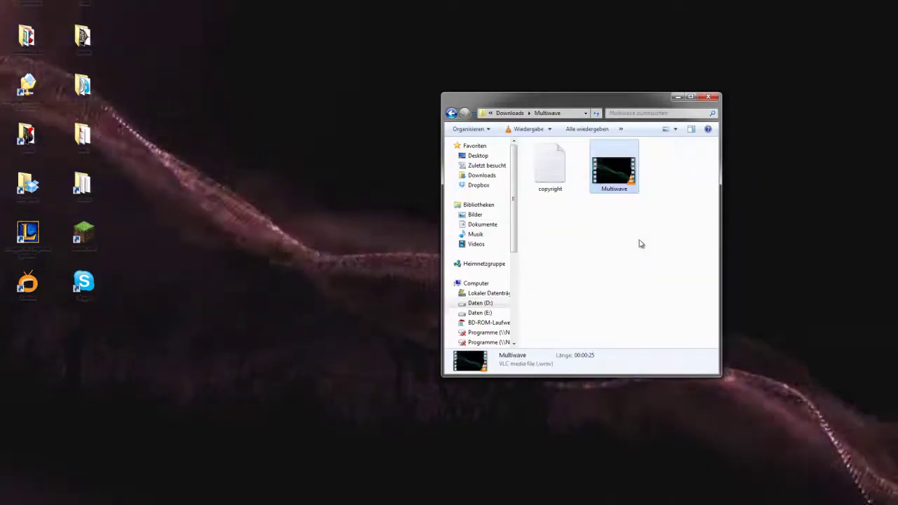
{"action": "left_click", "coordinate": [709, 96]}
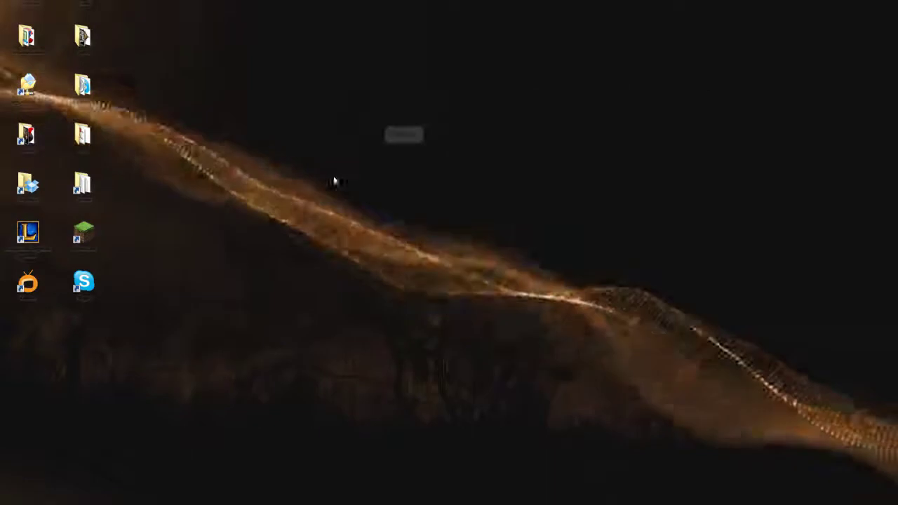